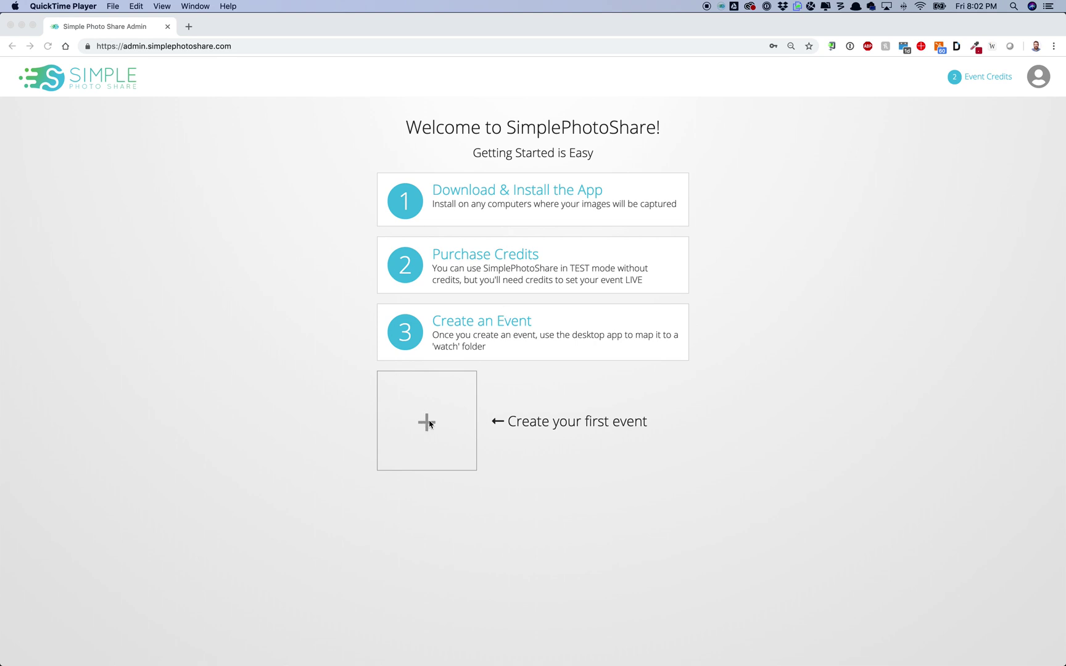
Step: Create a new event named TestSPS with its event URL shortened to sps
click(430, 424)
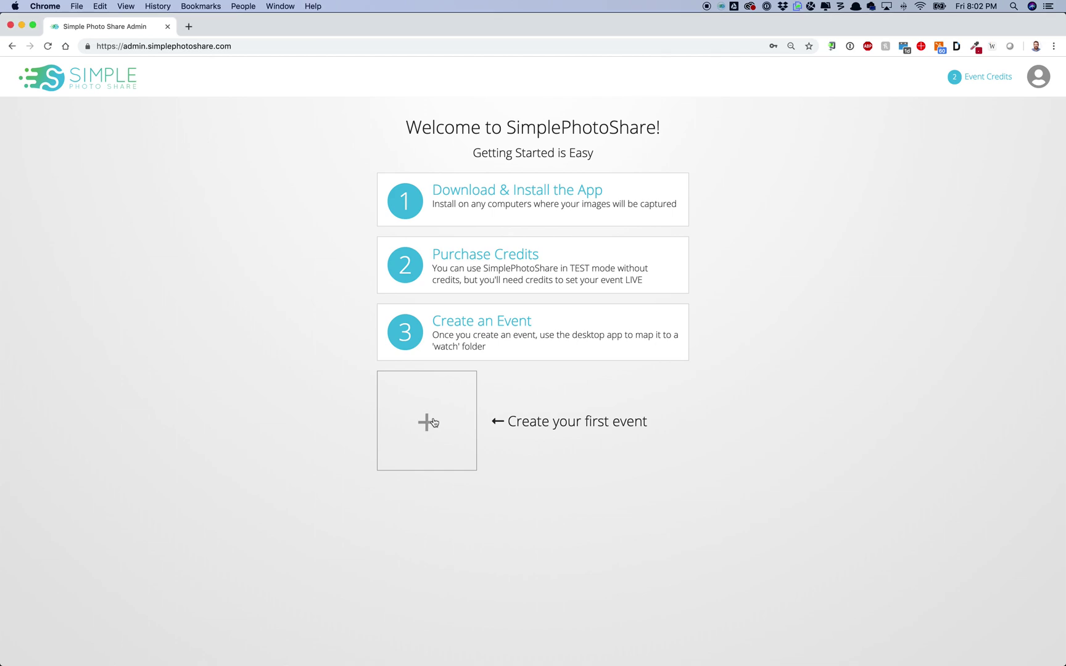
click(431, 423)
click(462, 263)
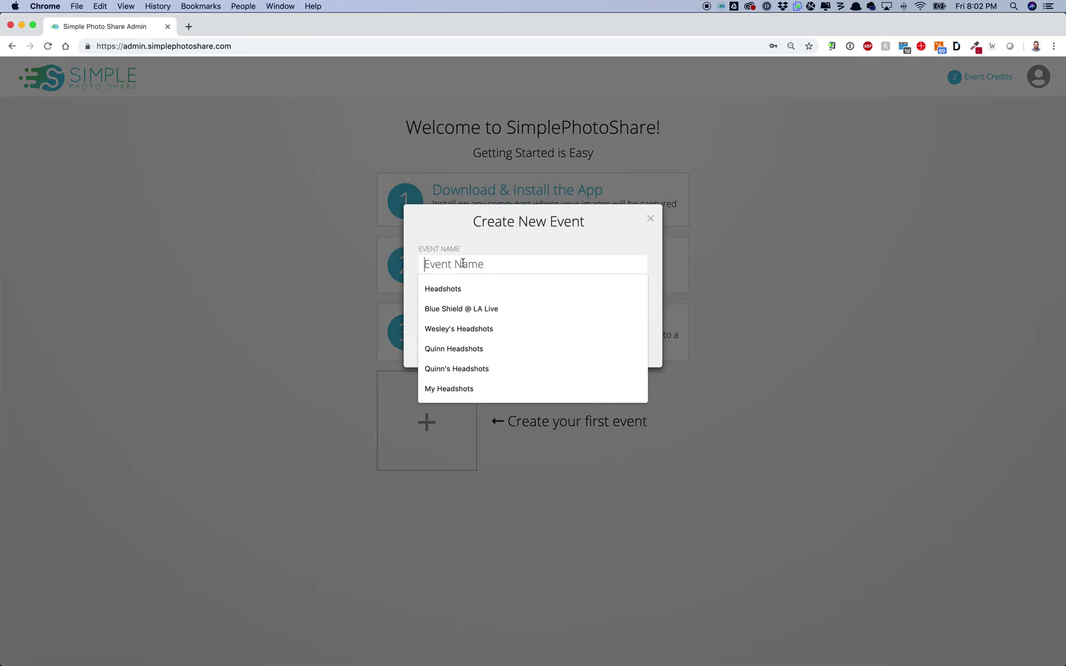
text(Test)
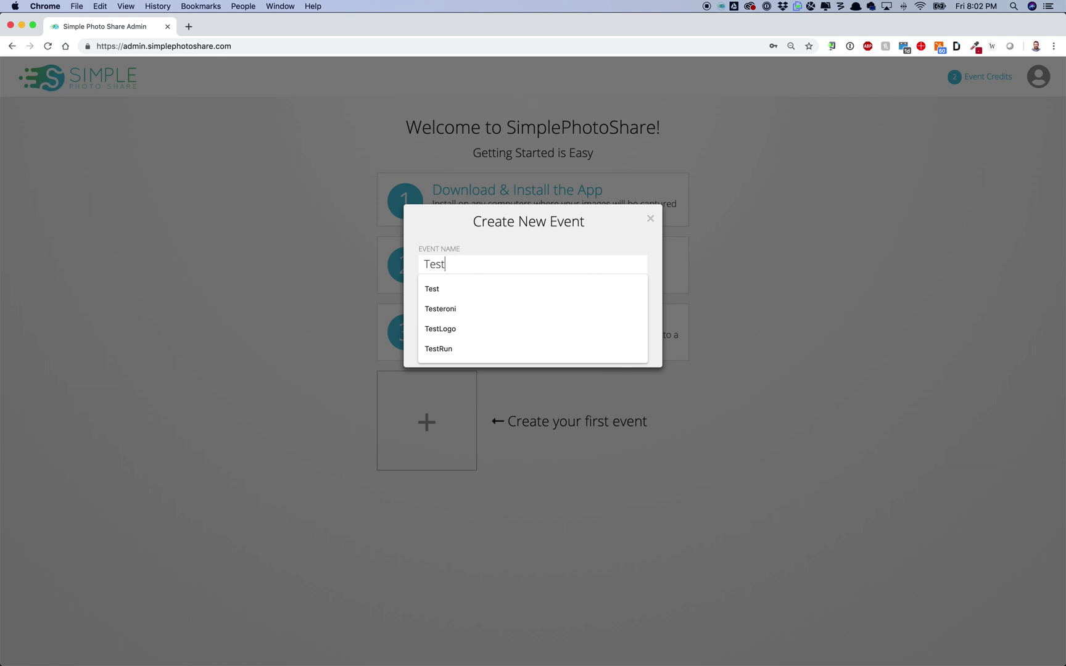
text(SPS)
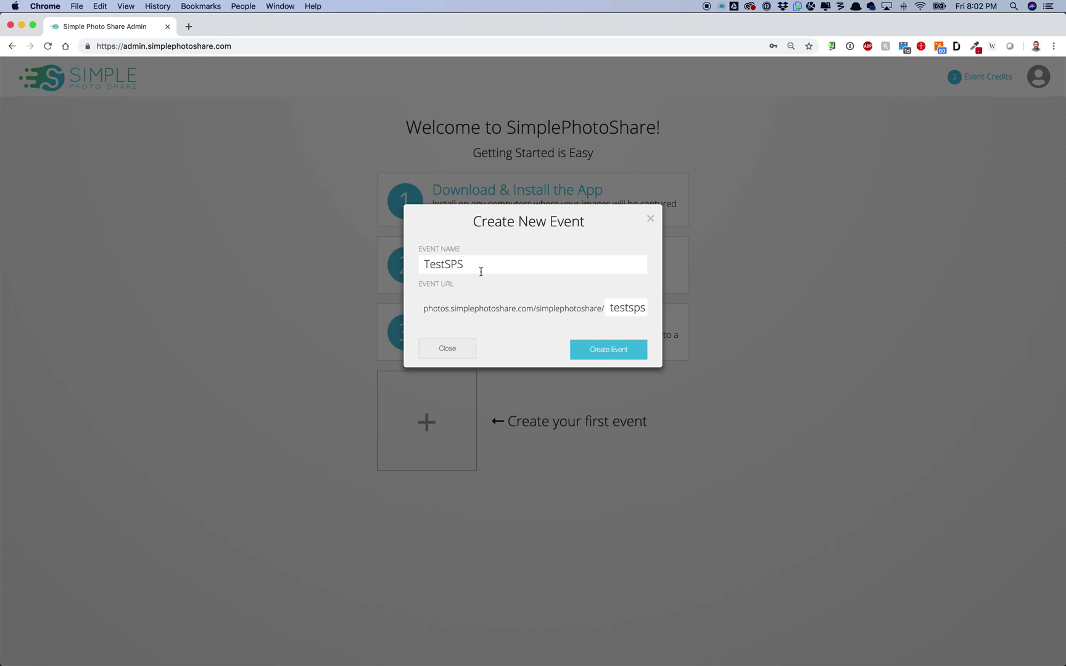
double_click(617, 308)
text(sps)
click(612, 349)
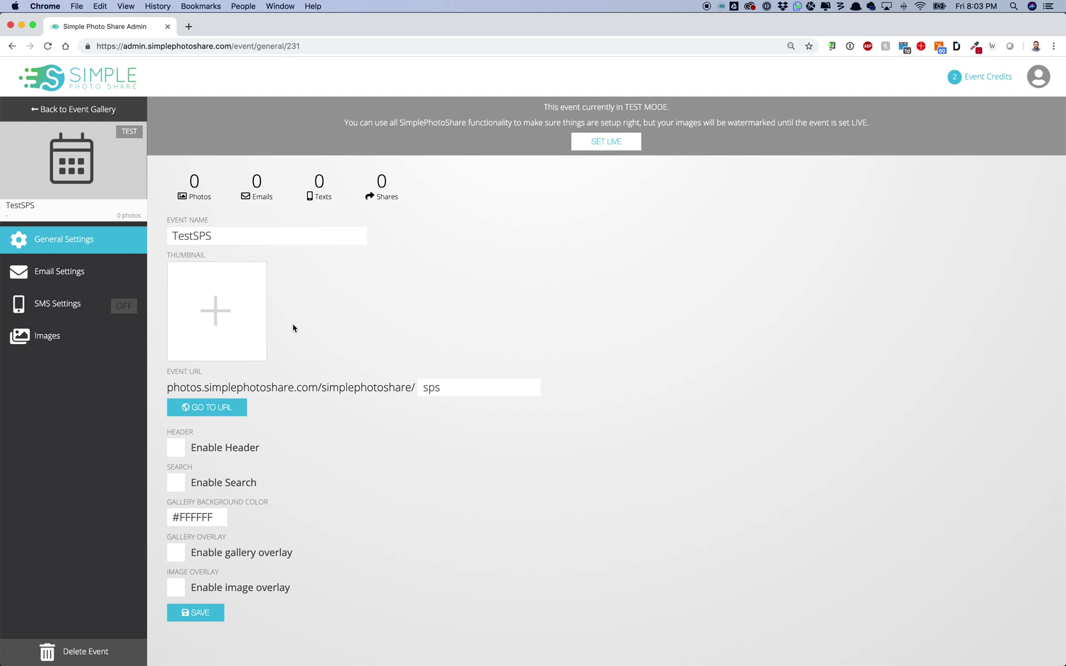
Step: Enable the header for TestSPS, revealing the header colour and header image fields
scroll(293, 328, down, 1)
scroll(293, 327, up, 1)
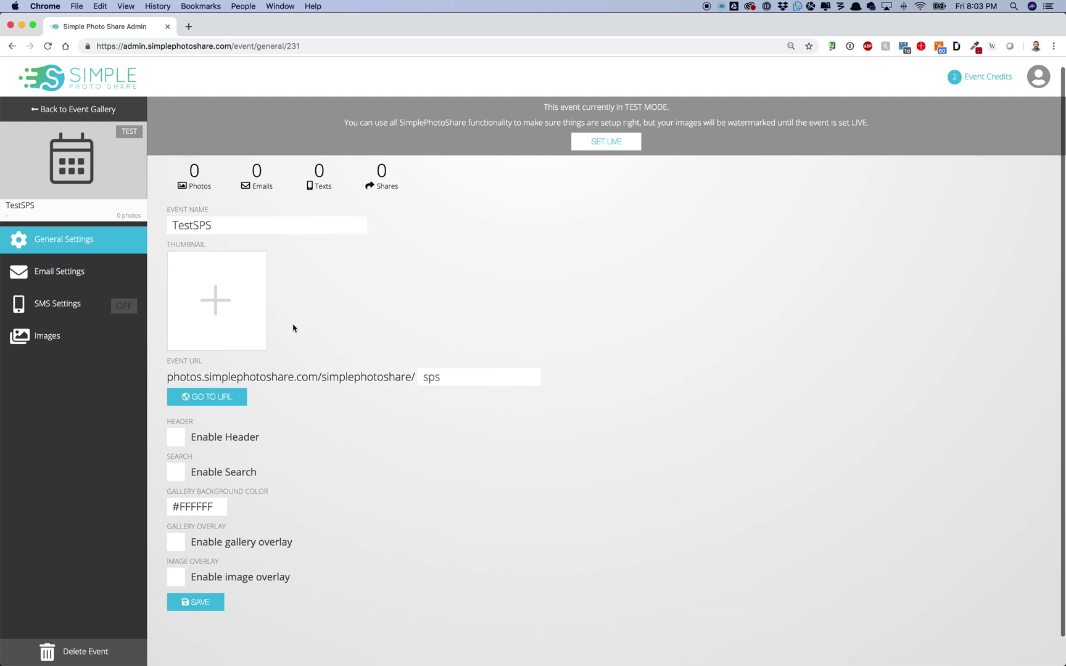
scroll(293, 328, down, 1)
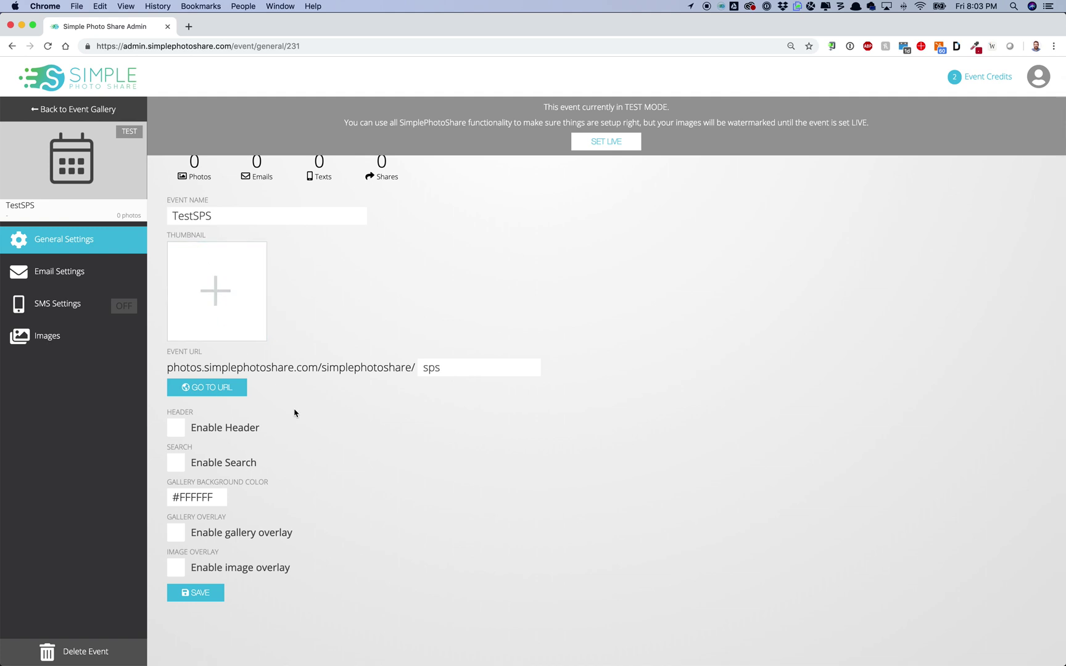
scroll(281, 442, down, 2)
click(189, 416)
scroll(228, 457, down, 8)
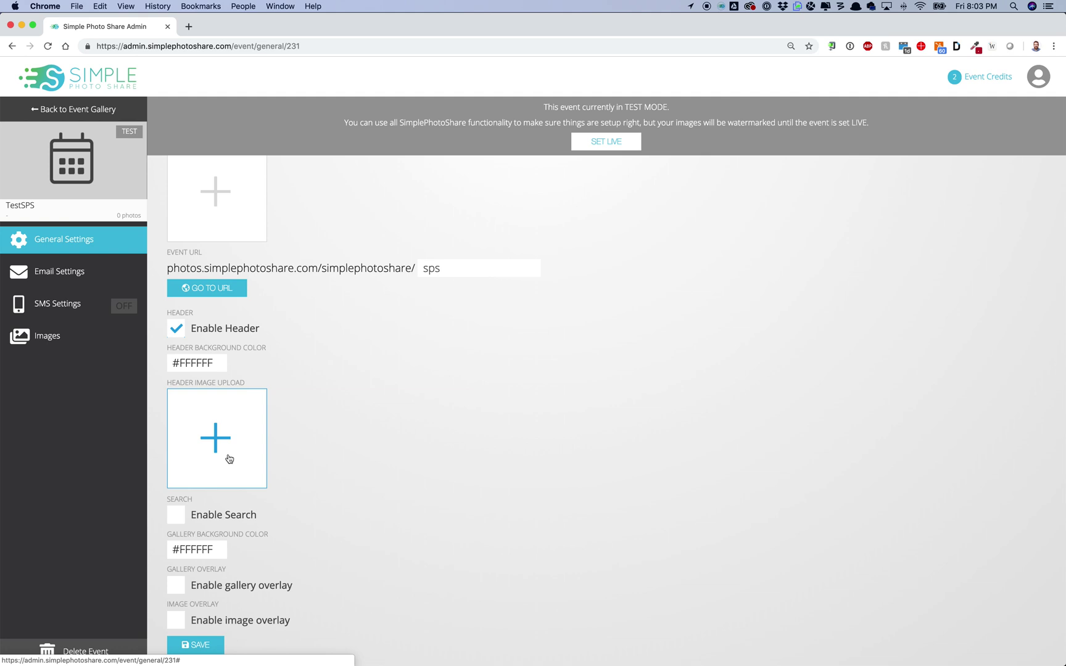
scroll(221, 481, down, 1)
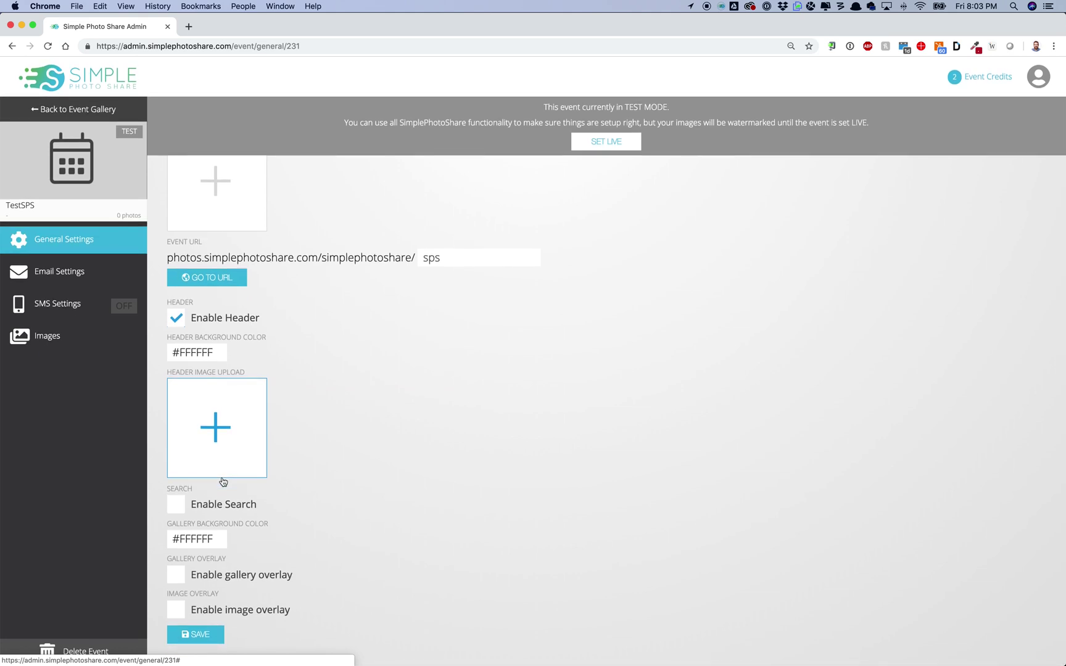
Step: Upload Logo.png from the SPS Logo folder as the header image
click(210, 419)
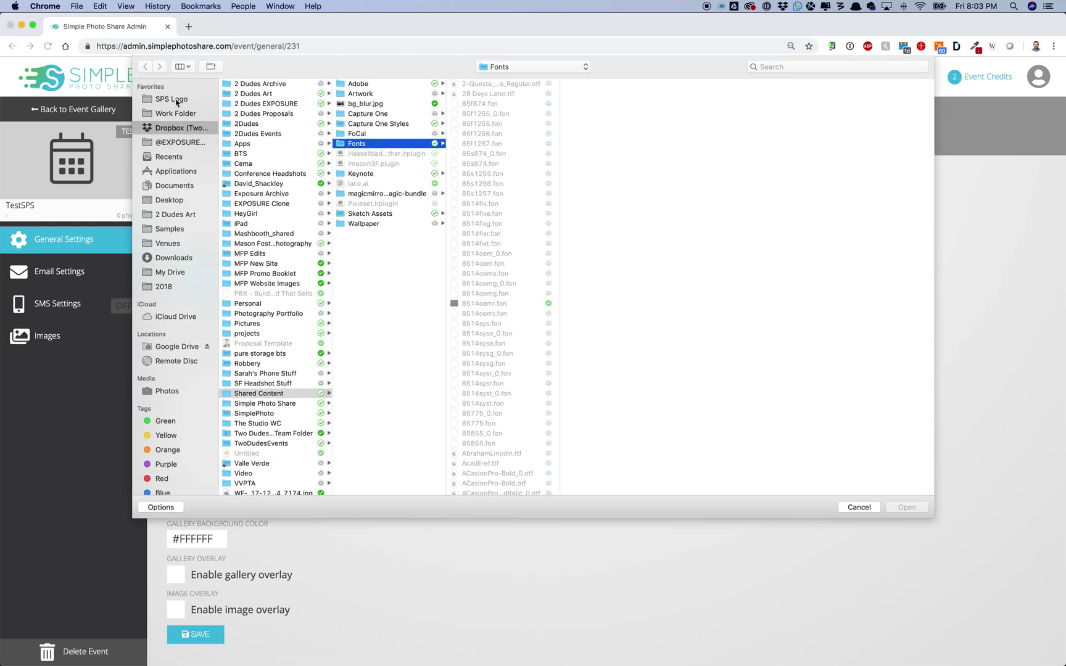
click(173, 99)
click(244, 125)
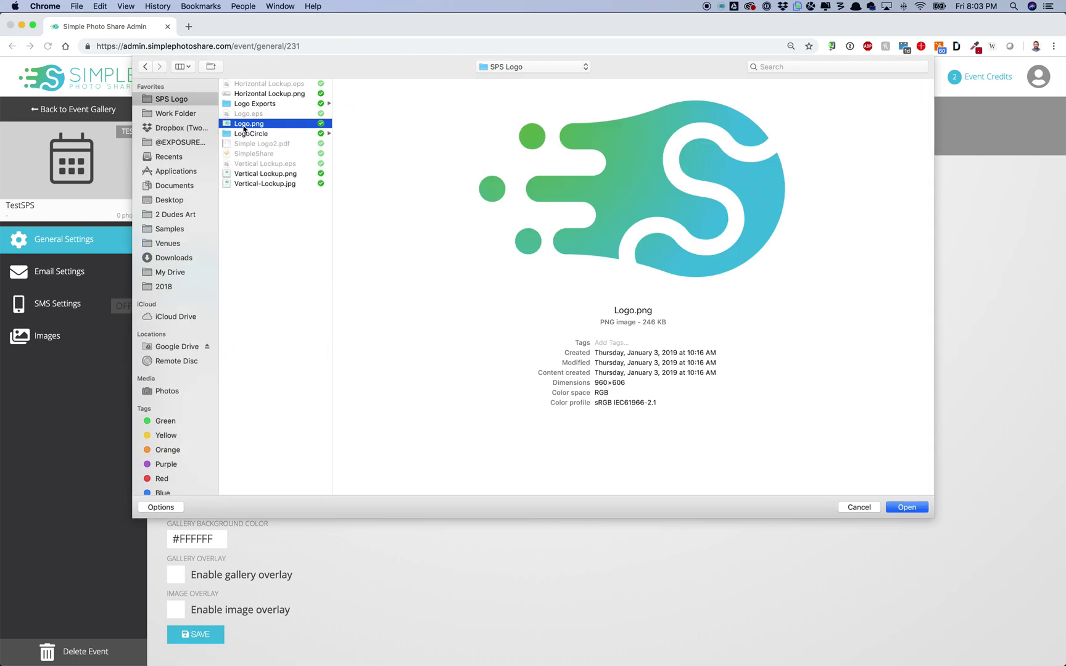
key(Return)
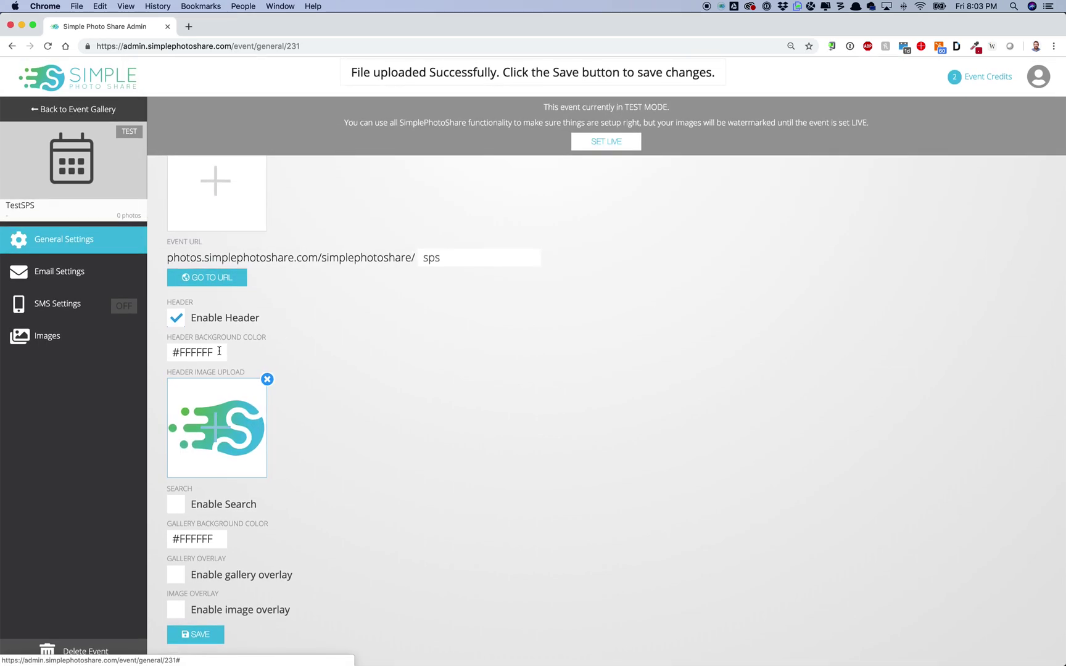
Step: Keep both the header and gallery background colours white
click(192, 351)
drag(200, 400, 156, 360)
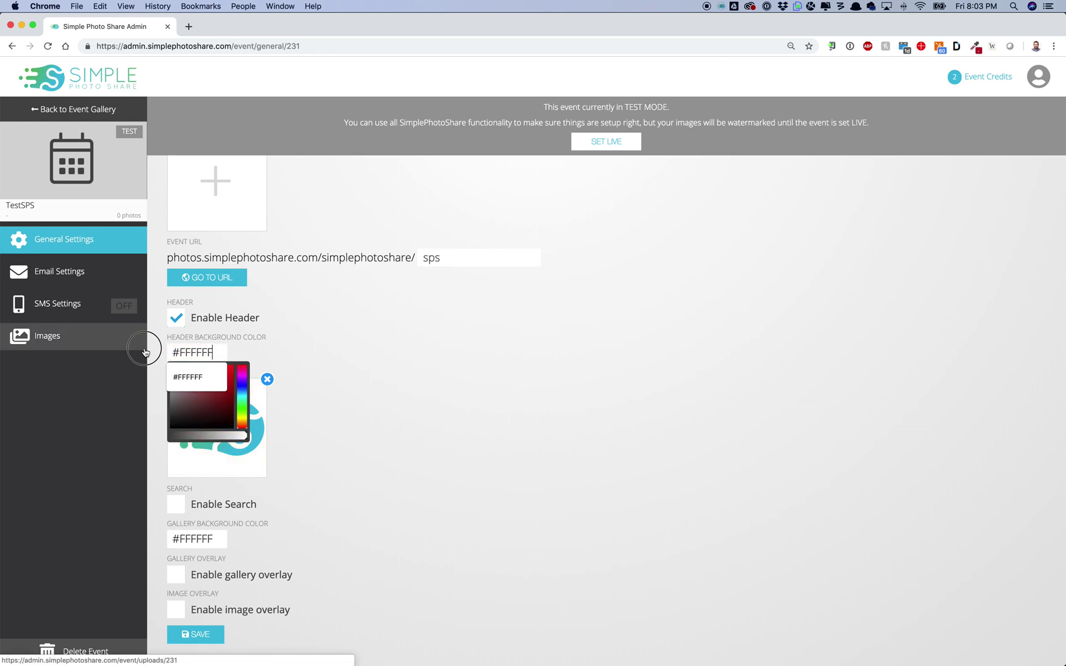
click(305, 373)
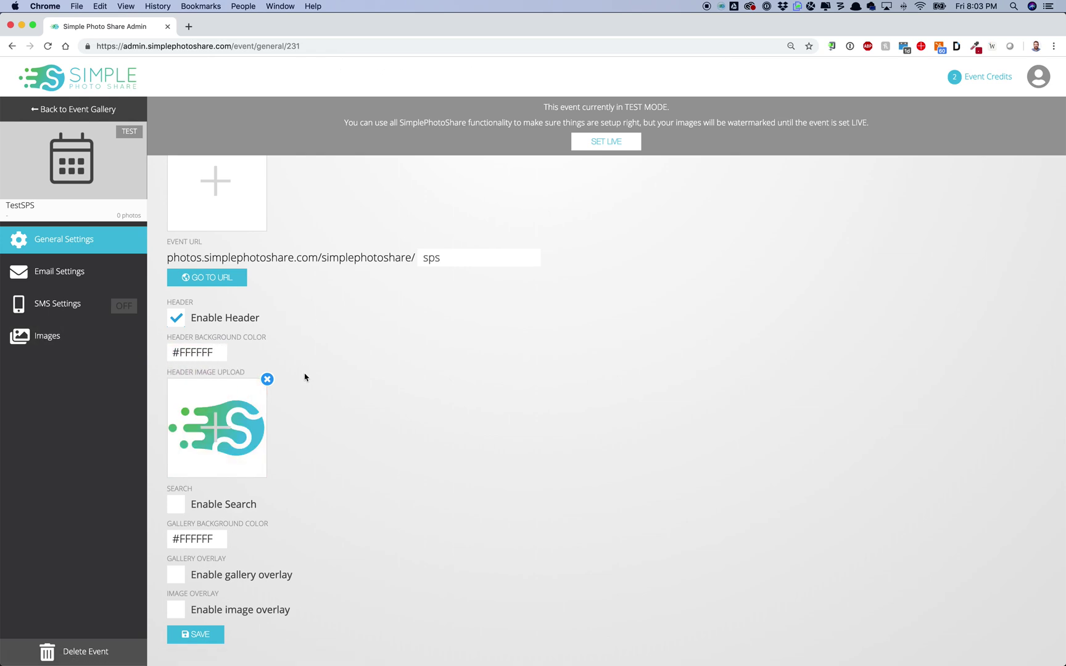
click(198, 539)
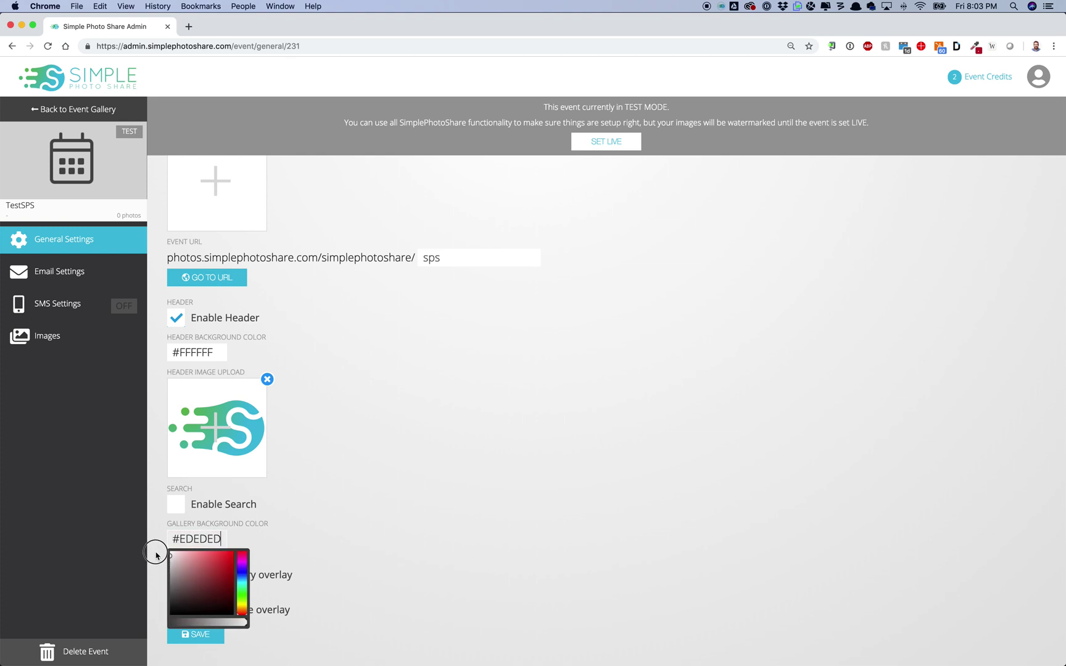
click(354, 511)
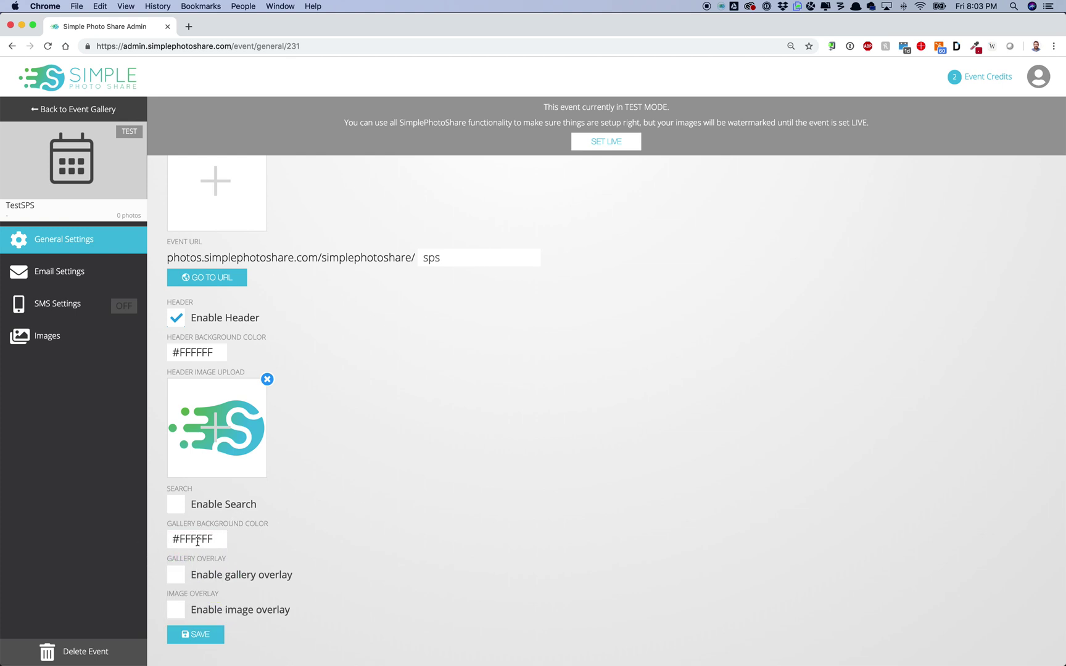
Step: Turn on the gallery overlay
click(181, 573)
click(181, 573)
click(177, 574)
scroll(212, 588, down, 3)
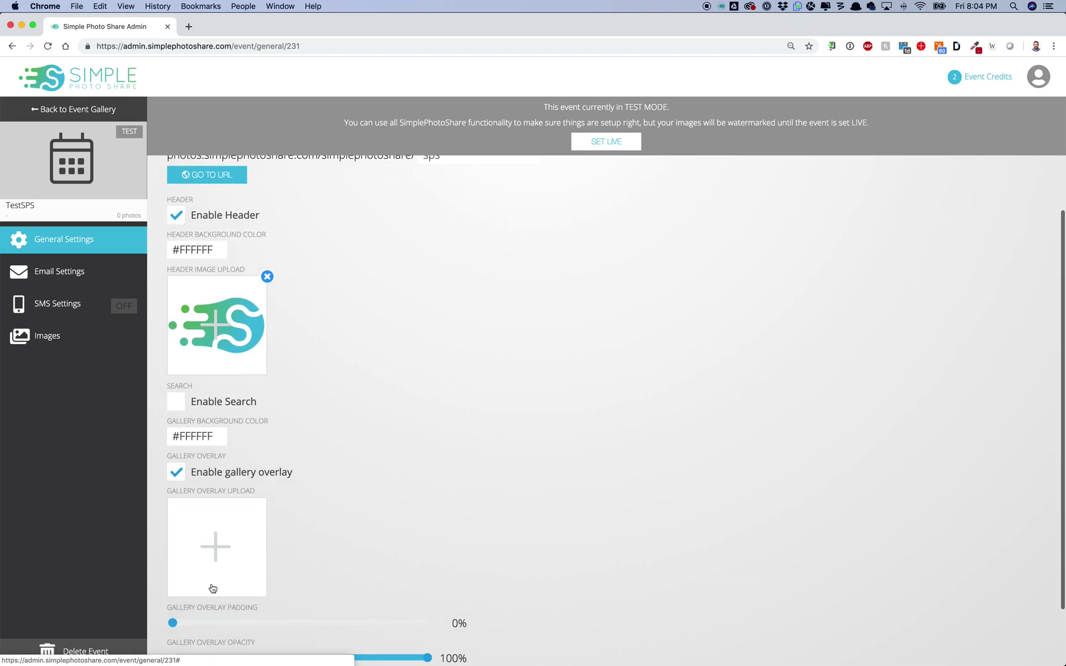
Step: Use Vertical Lockup.png as the gallery overlay with 25% padding and save the settings
click(214, 564)
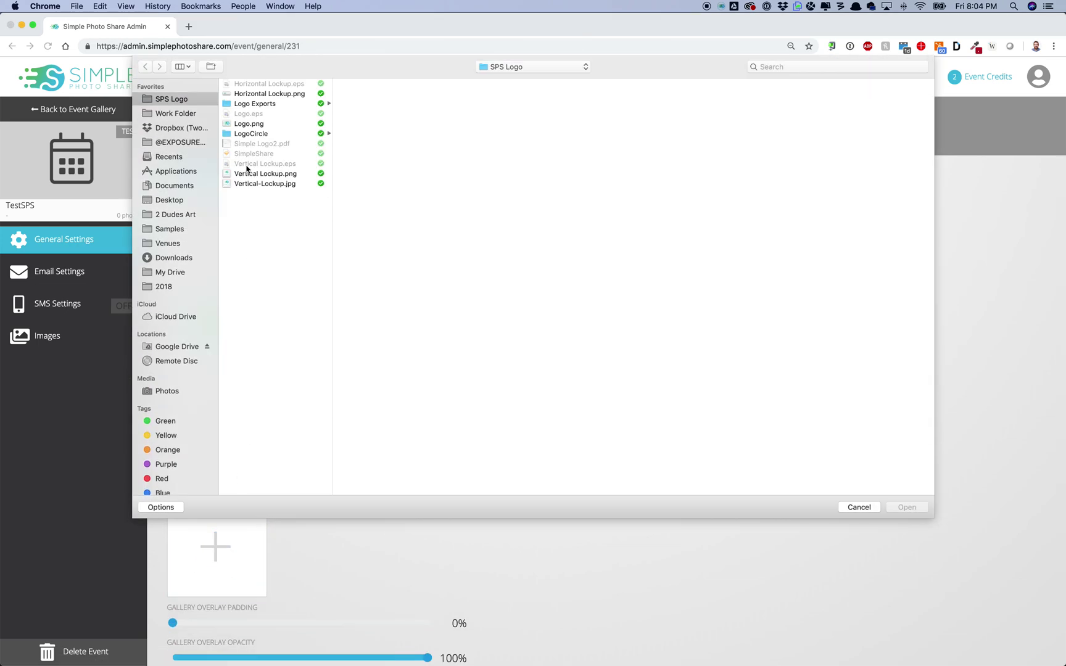
click(254, 177)
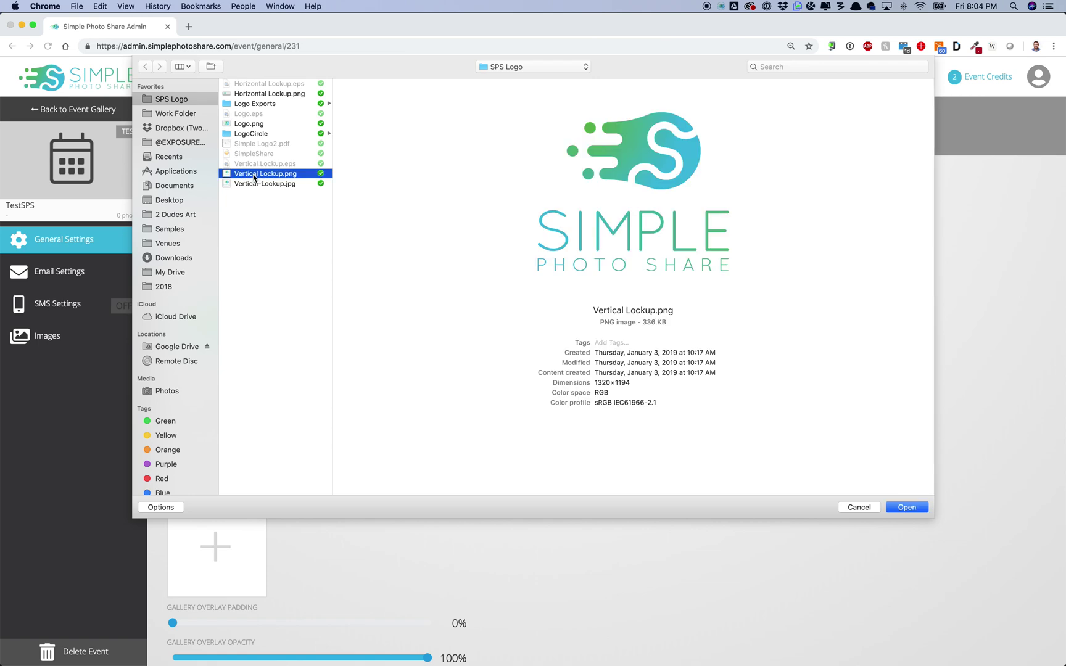
double_click(254, 176)
scroll(443, 376, down, 2)
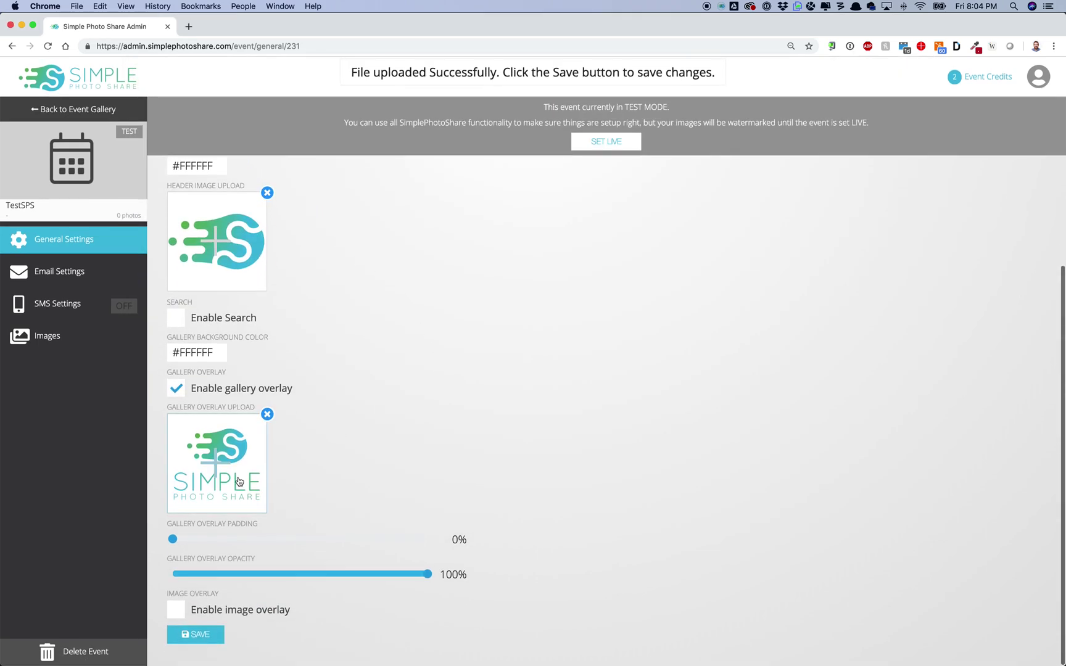
drag(173, 539, 302, 535)
click(211, 632)
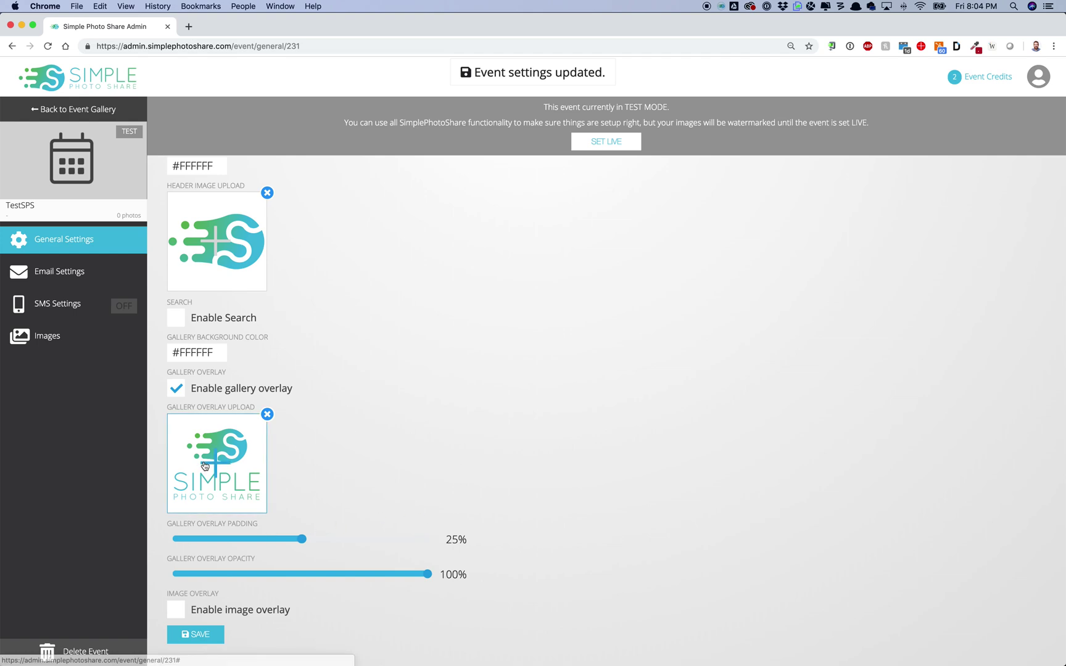
scroll(347, 400, up, 3)
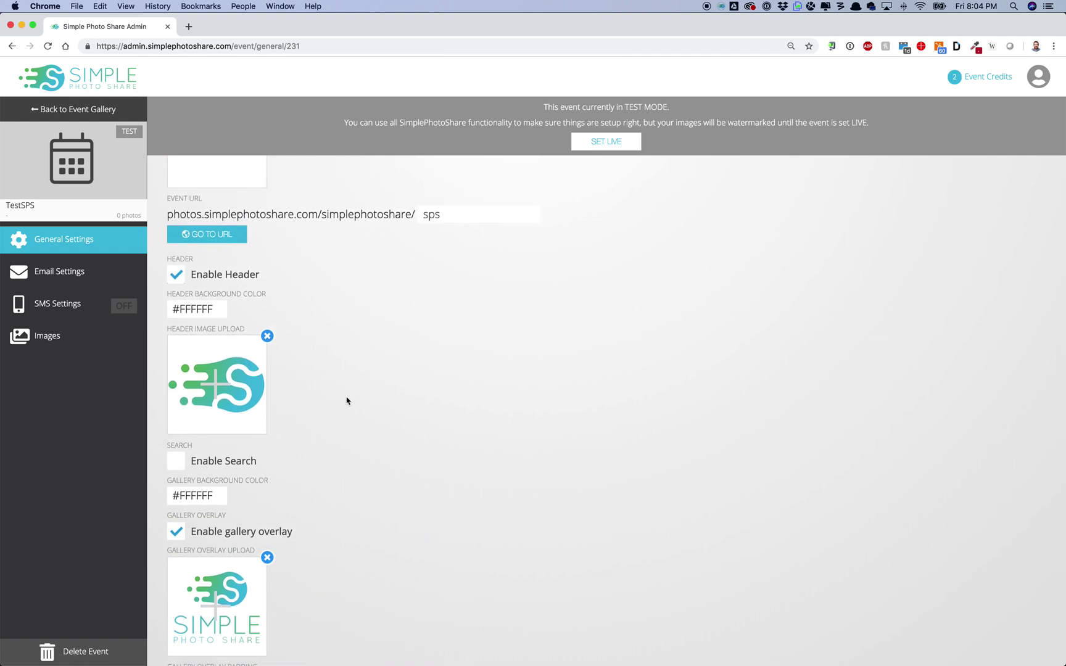
Step: Toggle the Enable Search checkbox, finishing with gallery search switched on
scroll(347, 400, up, 2)
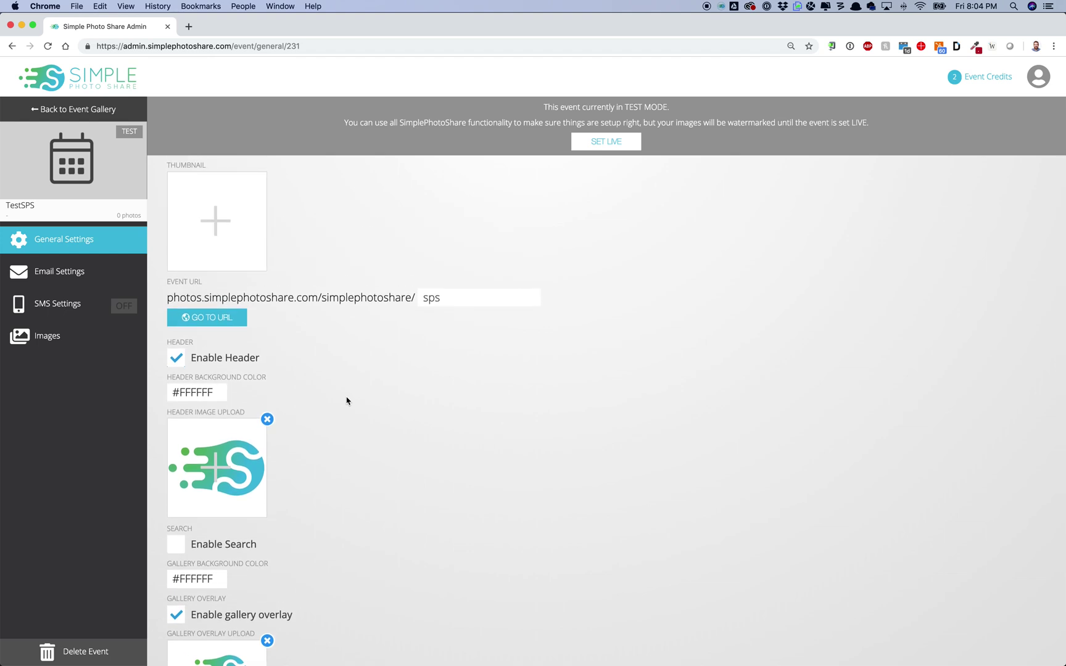
scroll(347, 400, down, 4)
click(176, 378)
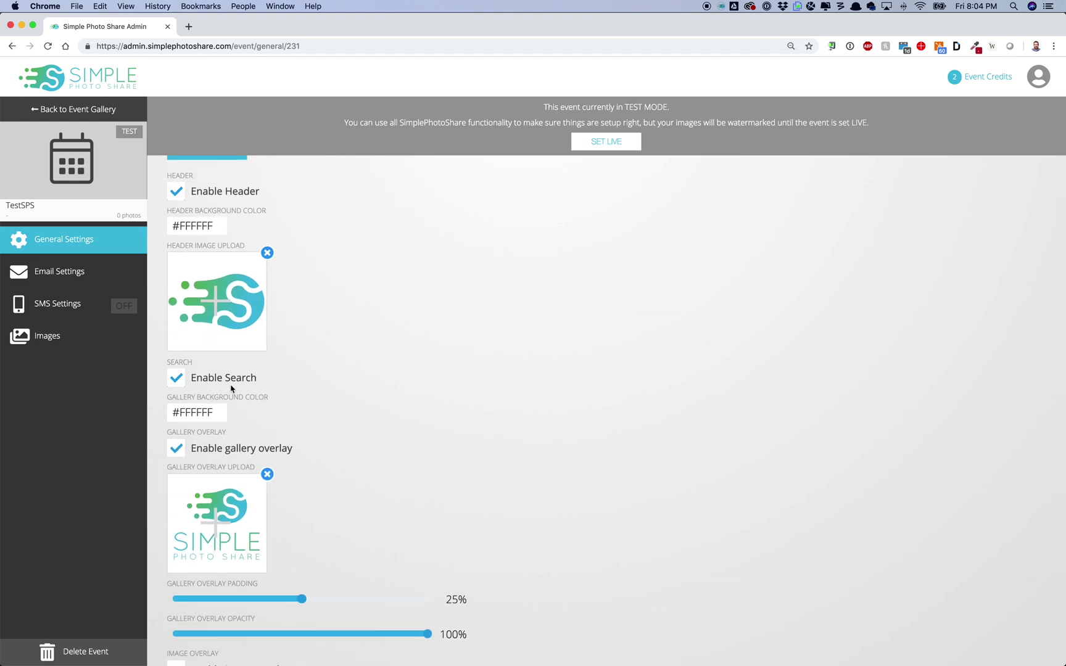
click(256, 379)
click(250, 377)
Step: Turn event search off, leave the image overlay disabled, and save
click(249, 378)
click(256, 379)
click(256, 379)
scroll(367, 381, down, 2)
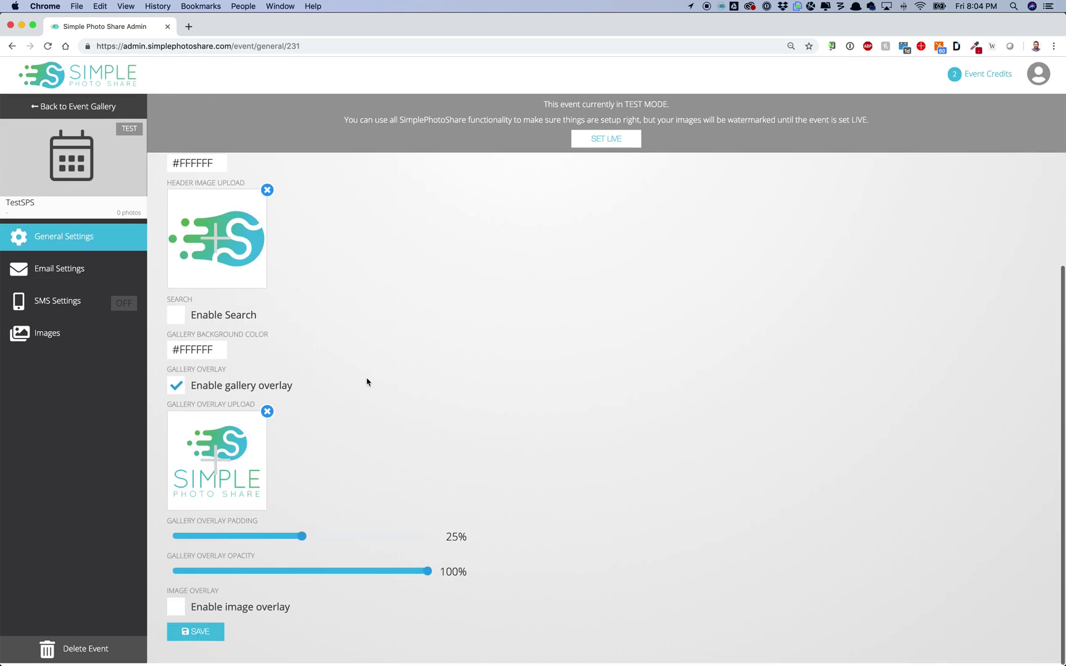
click(223, 611)
click(221, 612)
click(203, 637)
Step: Try the image overlay at bottom-left with 100% size, then disable it again
click(188, 611)
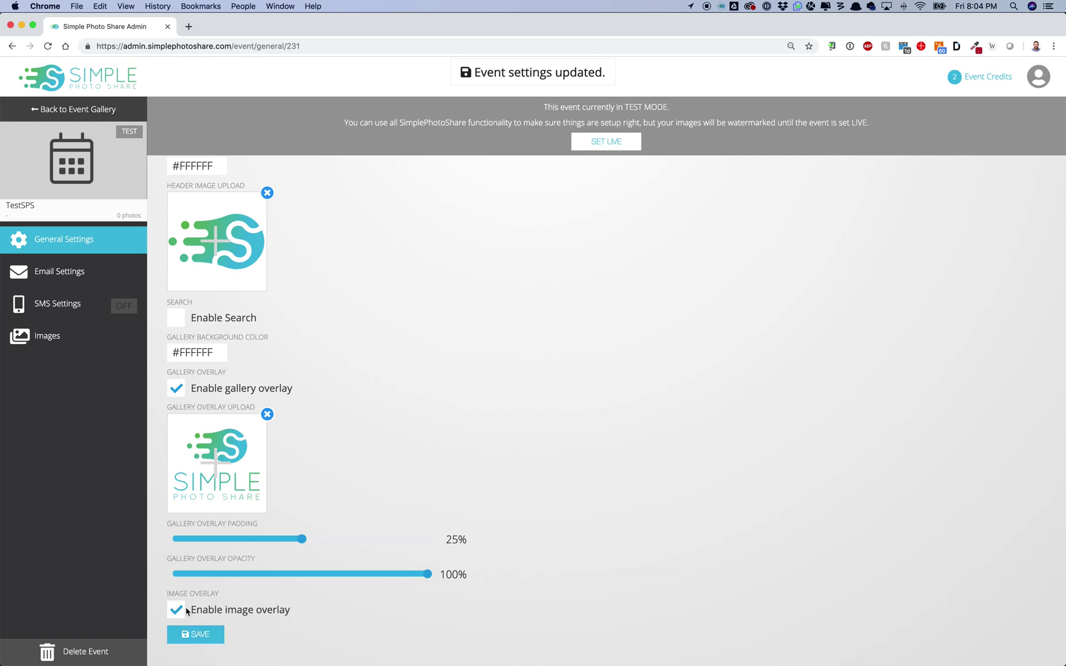
scroll(258, 547, down, 1)
scroll(258, 547, down, 4)
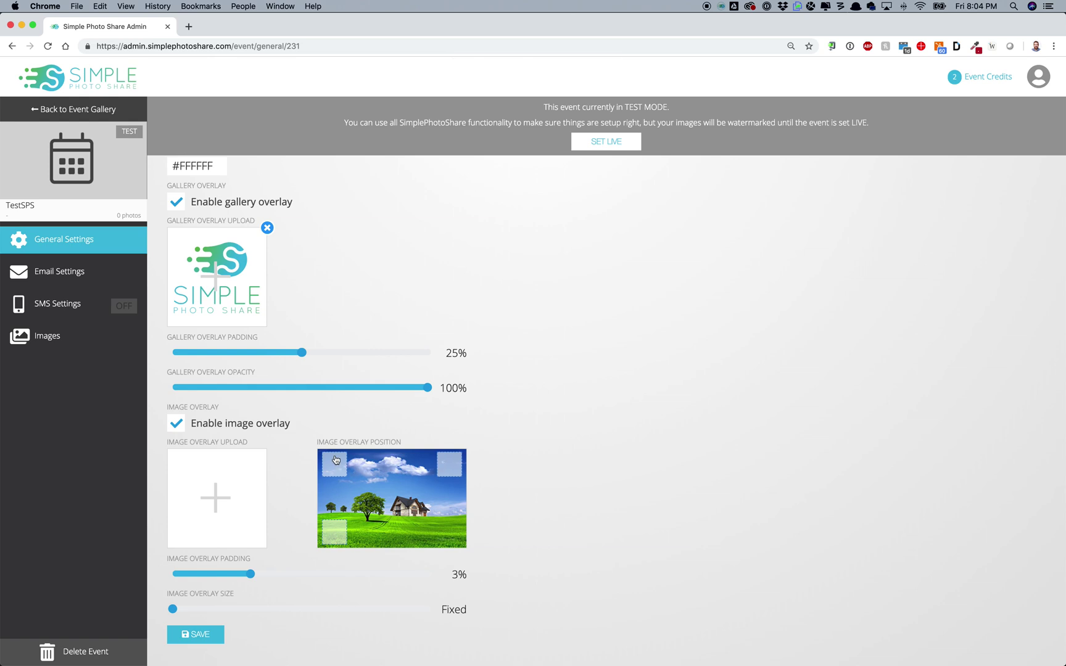
click(326, 526)
click(338, 474)
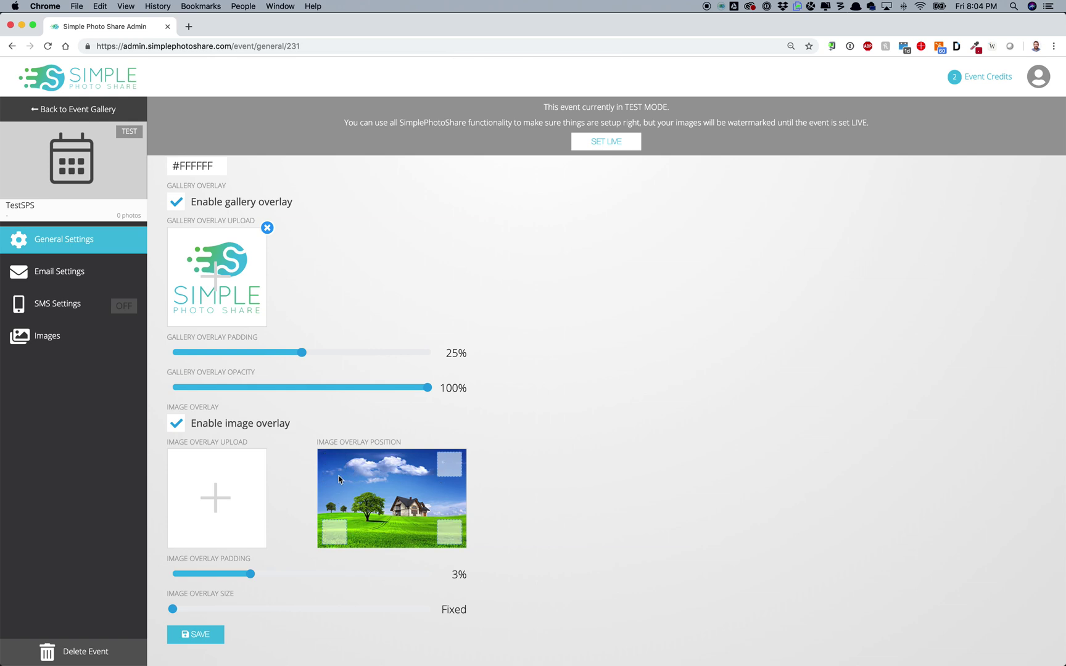
click(331, 535)
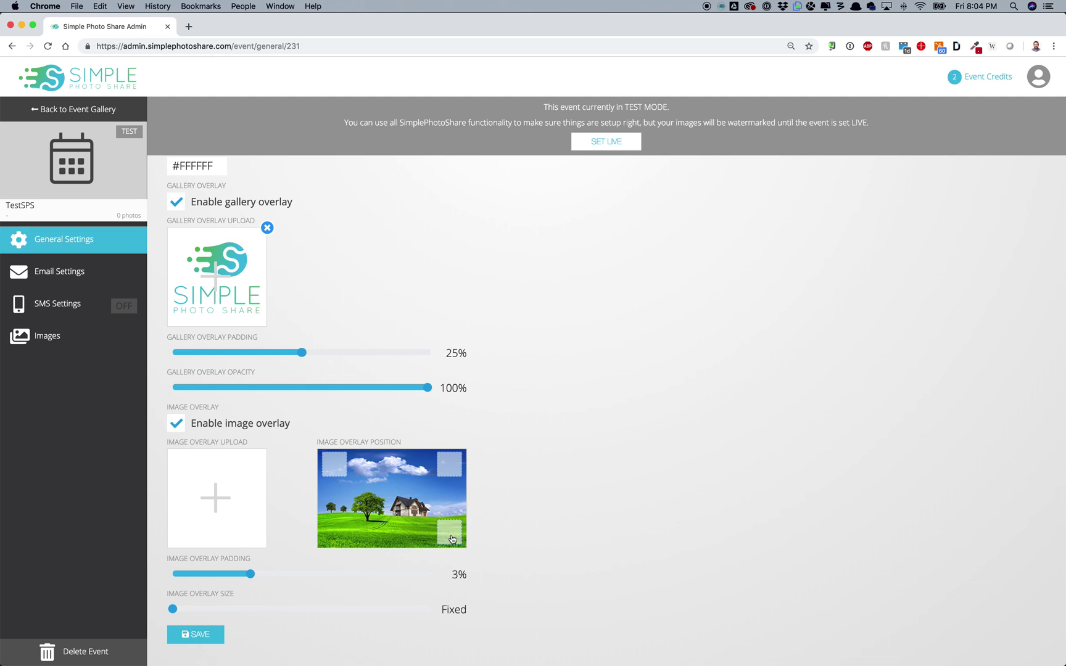
drag(173, 609, 119, 594)
click(180, 423)
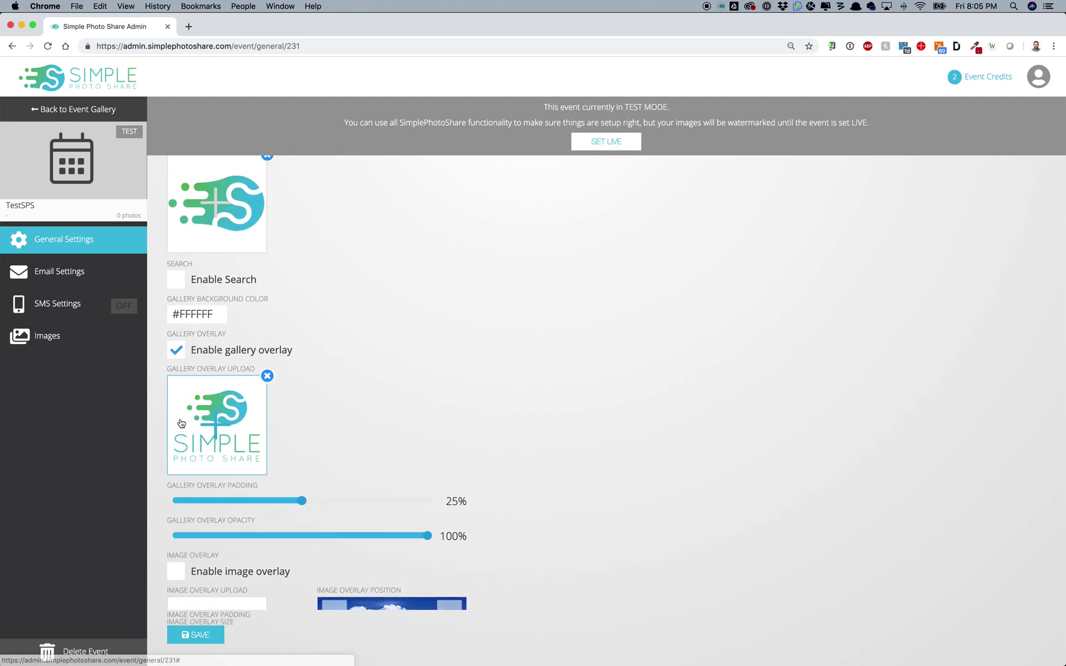
Step: Save the settings and open TestSPS's public gallery page in a new tab
click(197, 633)
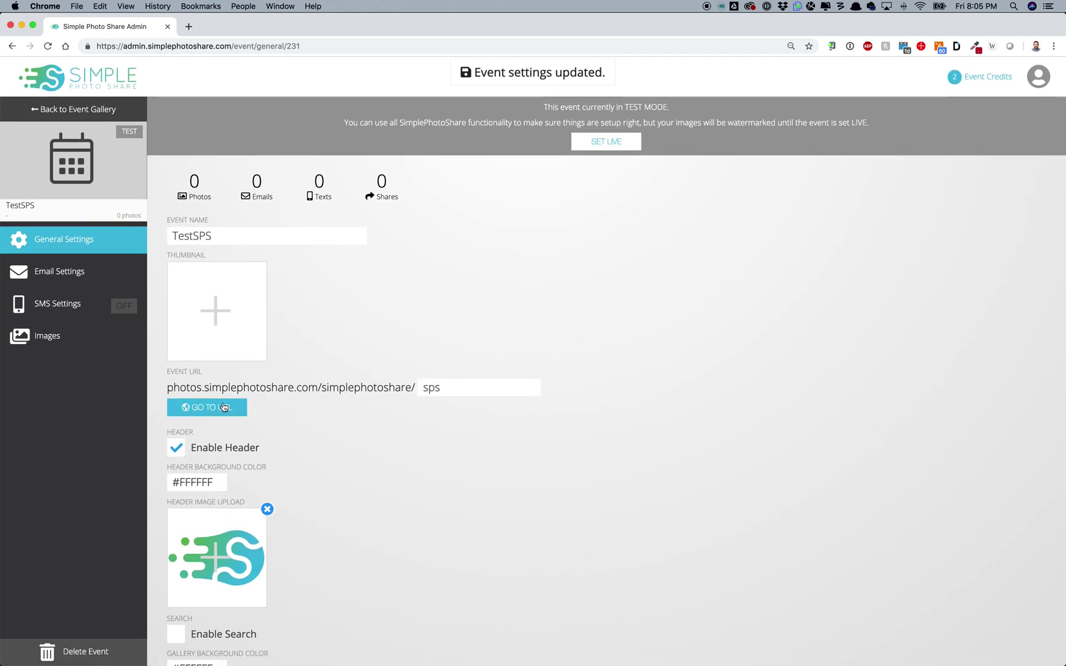
click(222, 411)
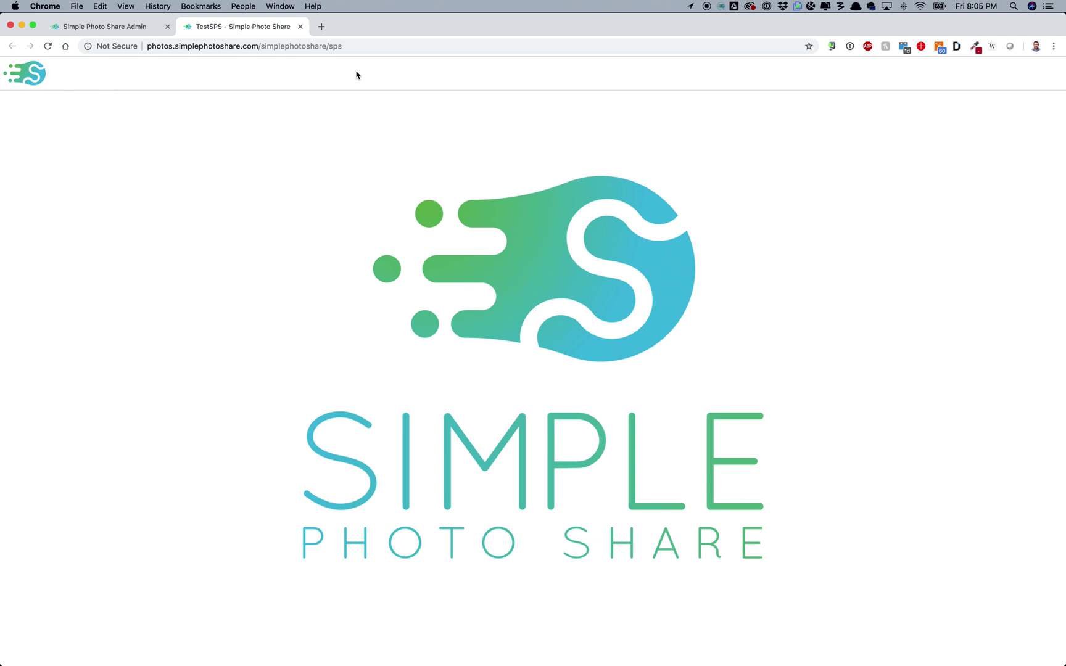
Step: Enable search, save, and reload the TestSPS gallery to see the Search box
click(148, 25)
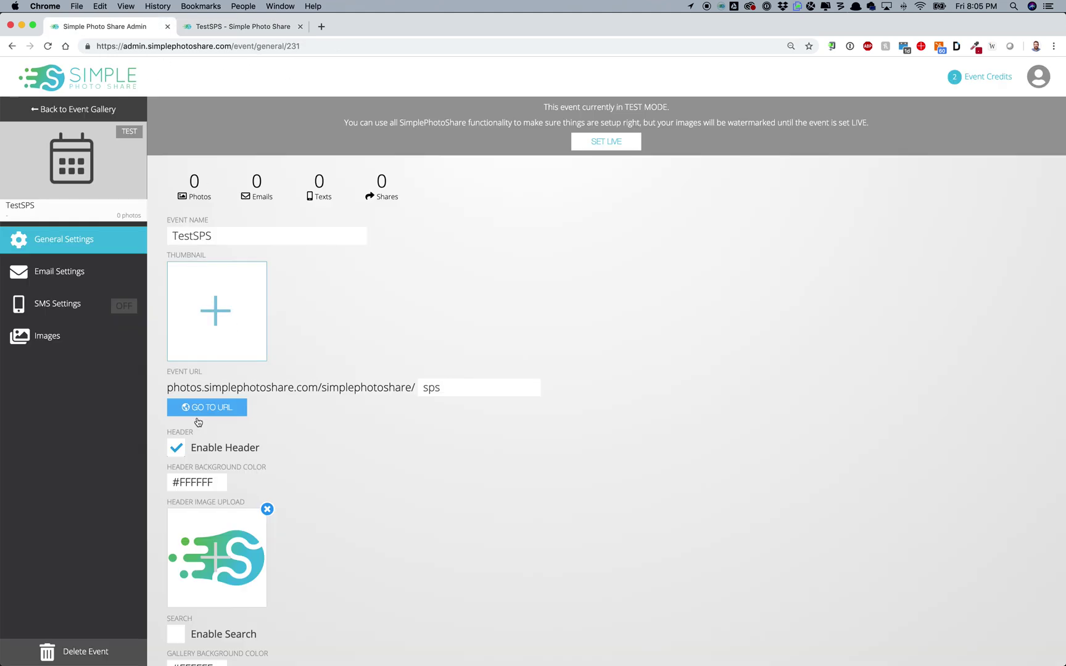
scroll(197, 457, down, 5)
click(177, 446)
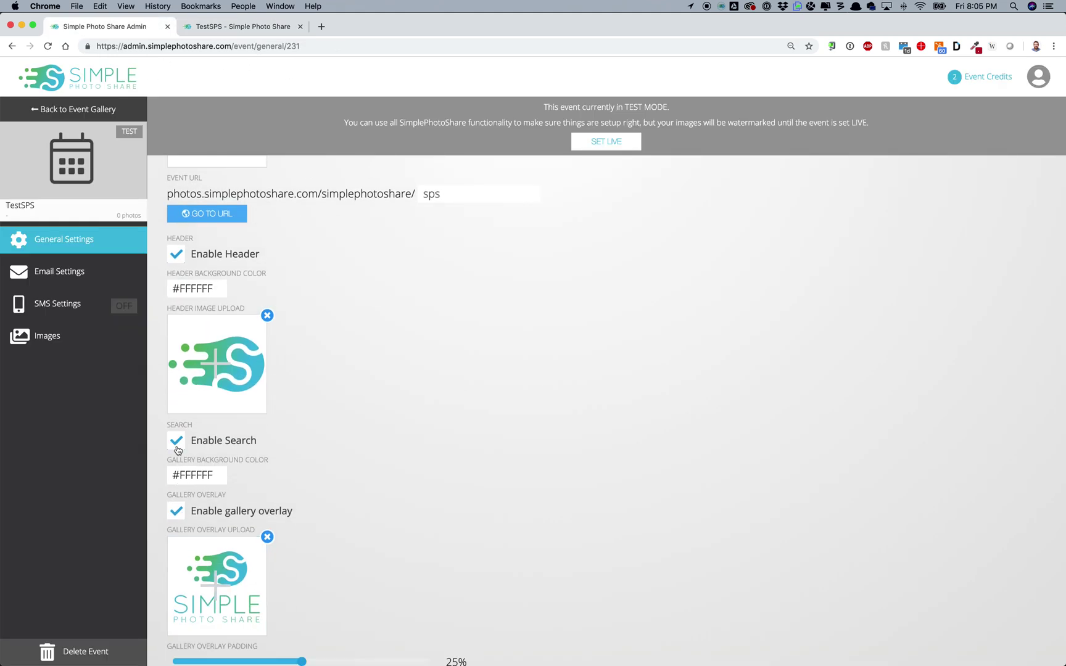
scroll(246, 478, down, 3)
click(225, 635)
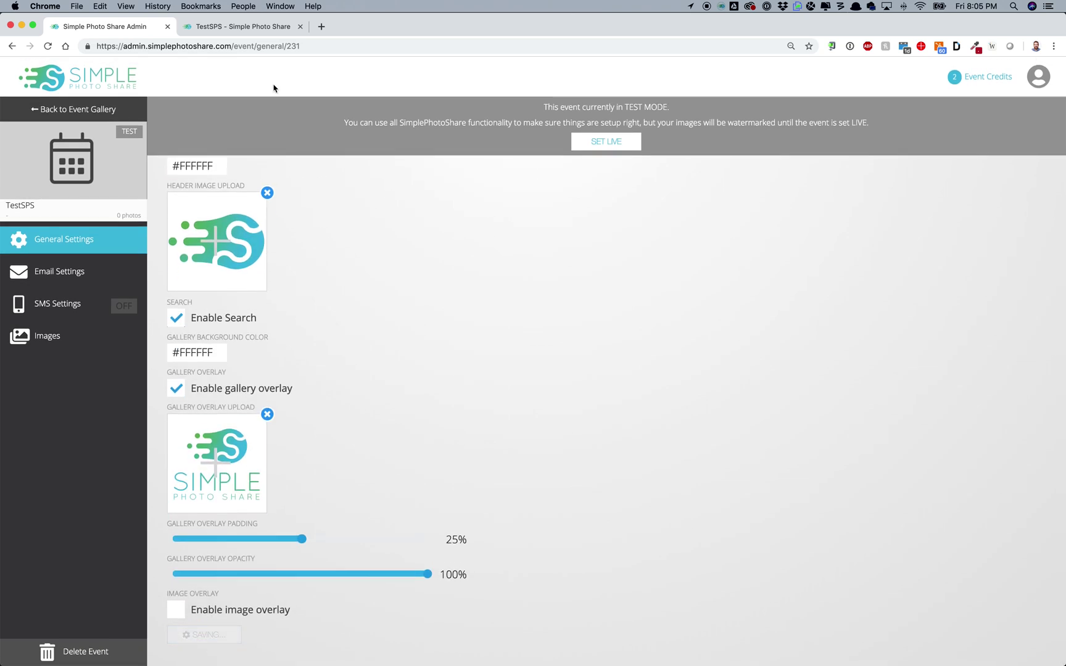
click(242, 27)
click(245, 47)
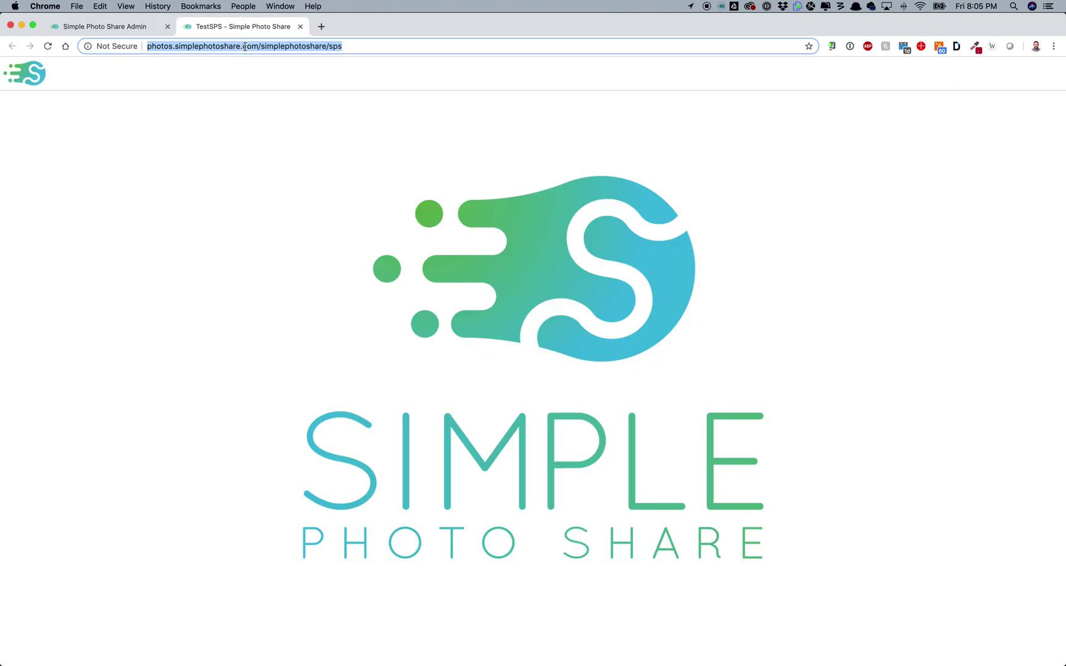
key(Return)
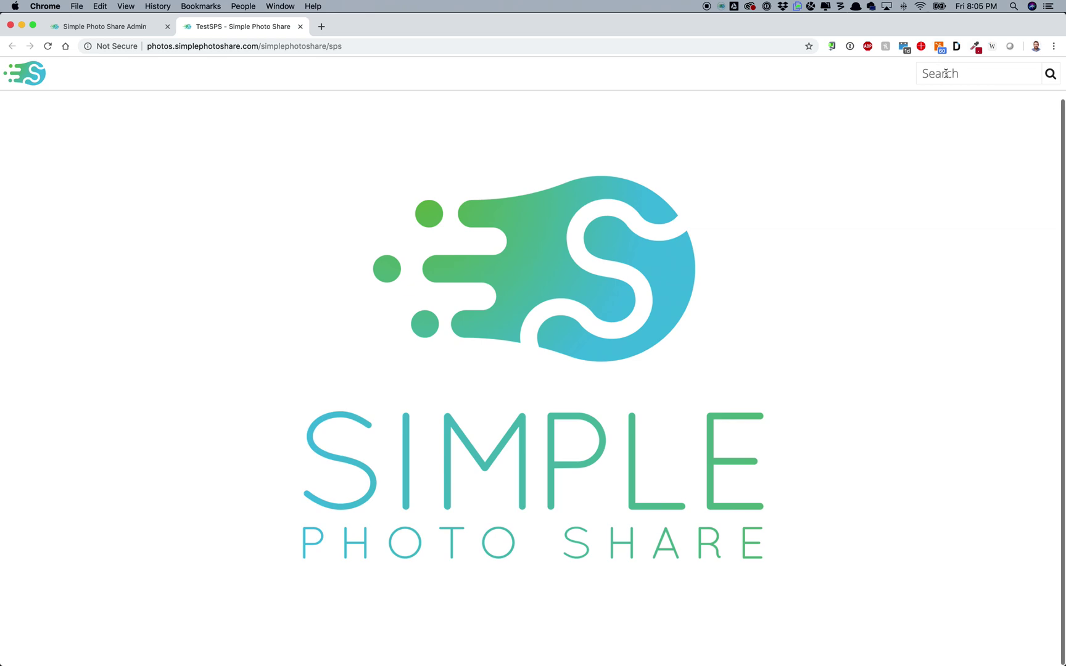
Step: Turn search off again, save, and check the gallery before returning to admin
click(143, 27)
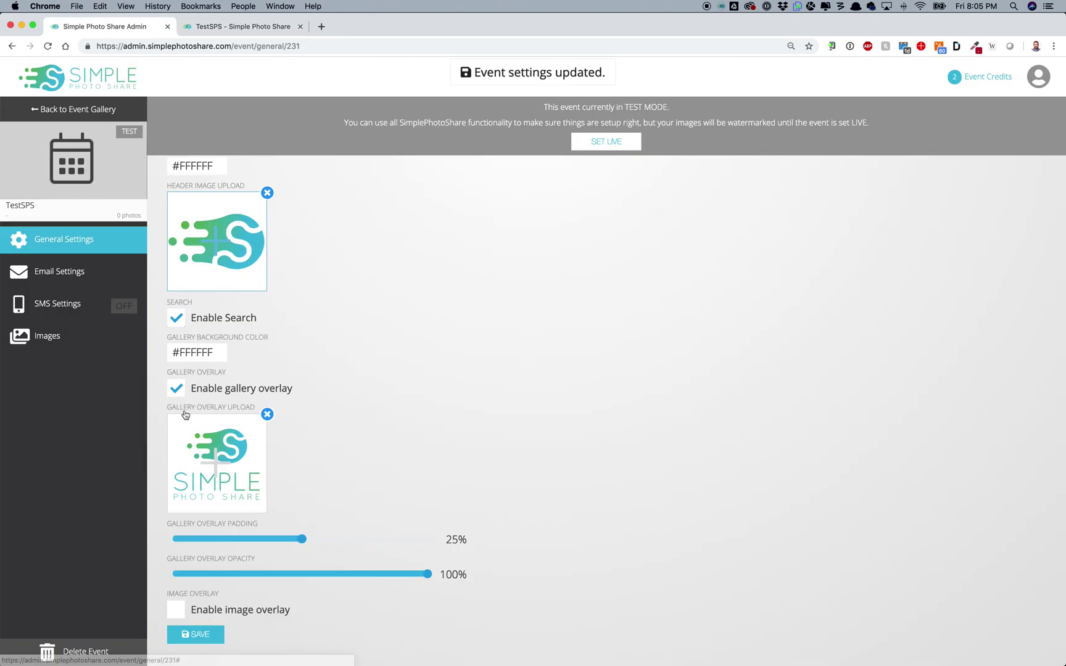
click(177, 317)
click(201, 633)
click(230, 27)
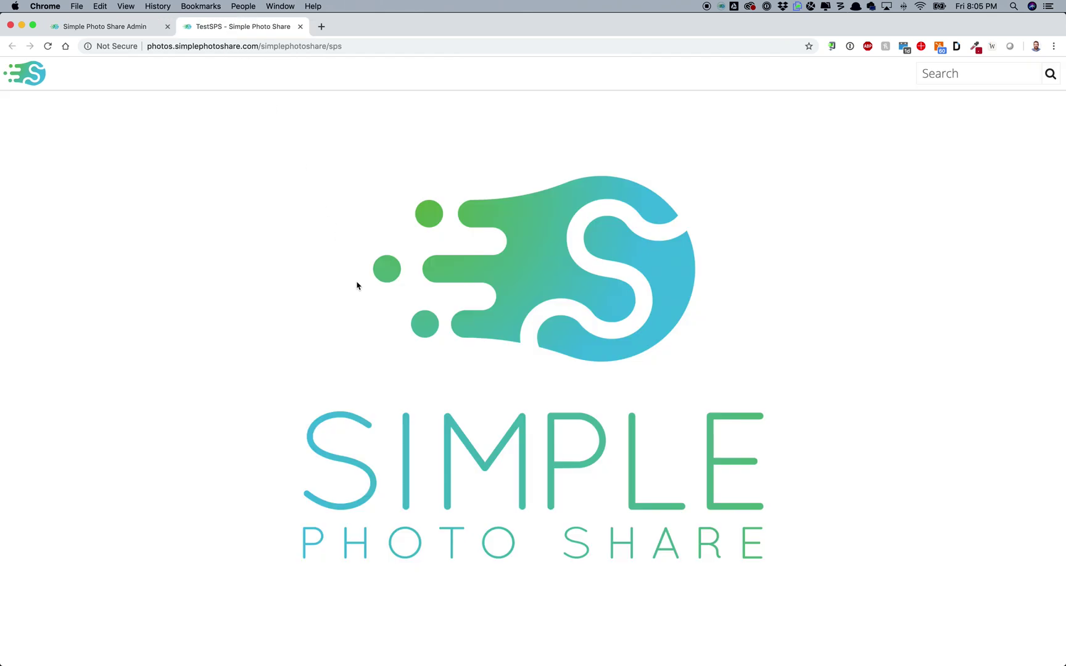
click(128, 28)
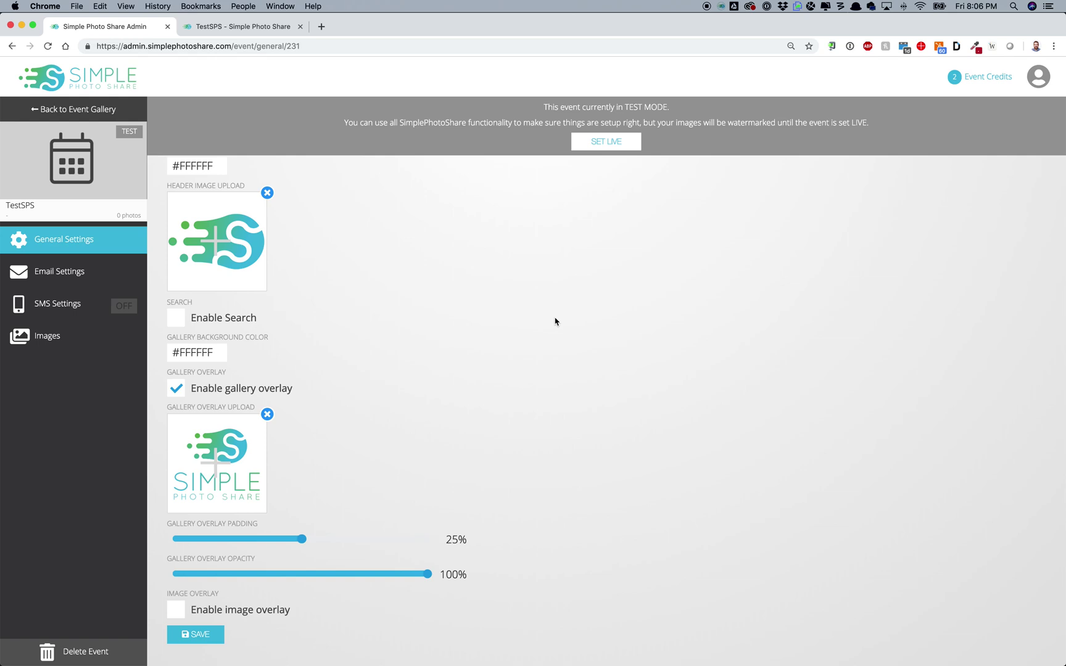
Step: In Email Settings, set the sender name to 'Simple Photo Share' and leave the sender address unchanged
click(100, 280)
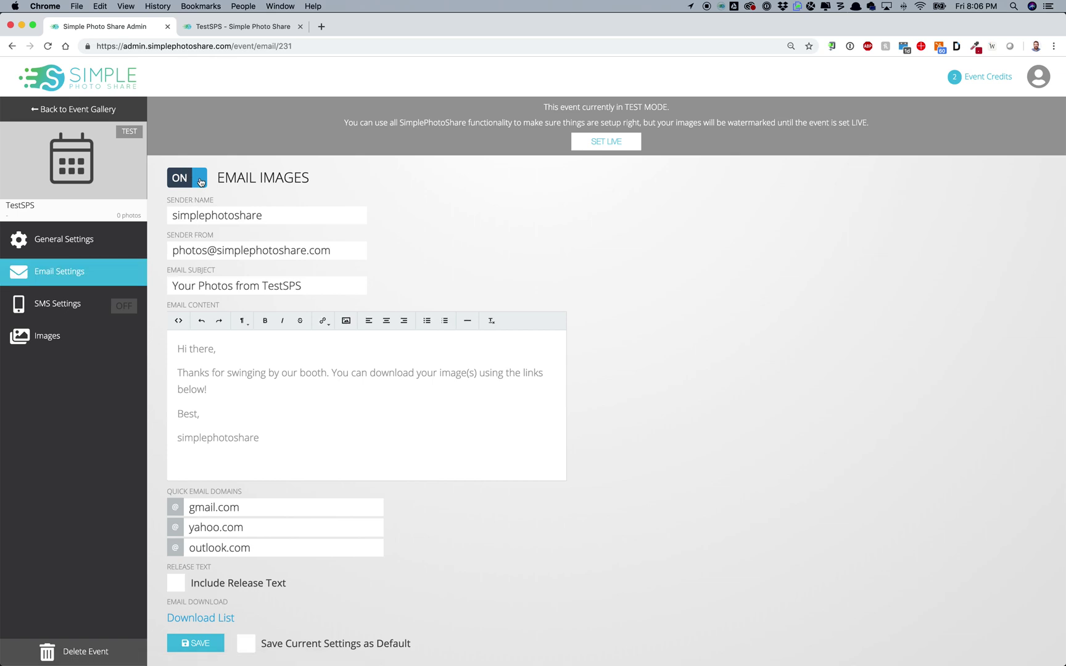
double_click(242, 215)
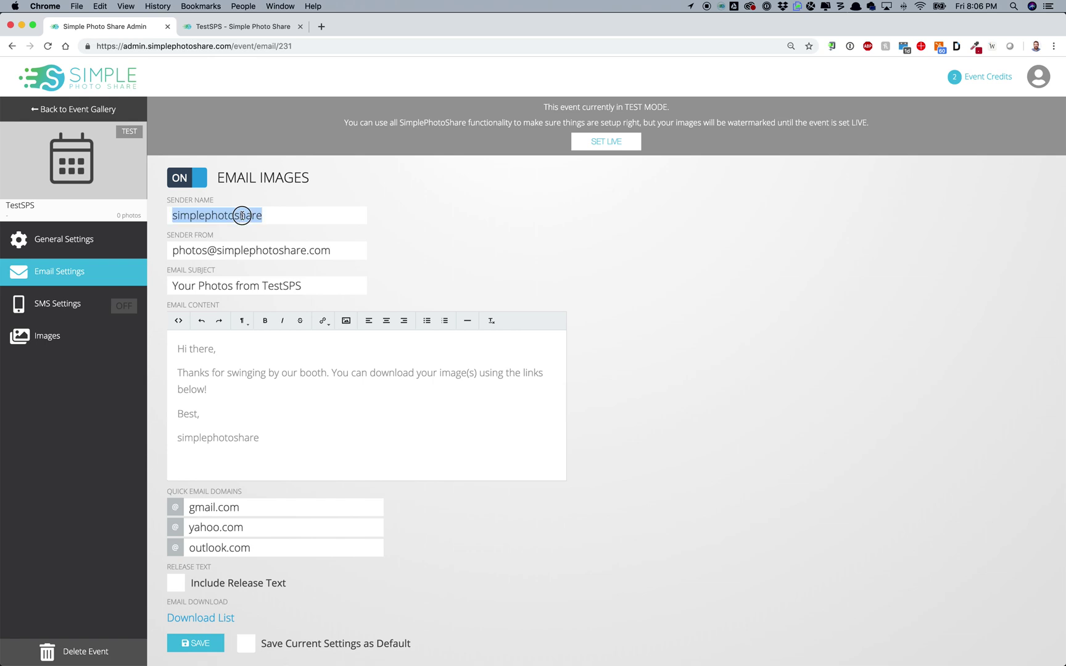
text(Simple S)
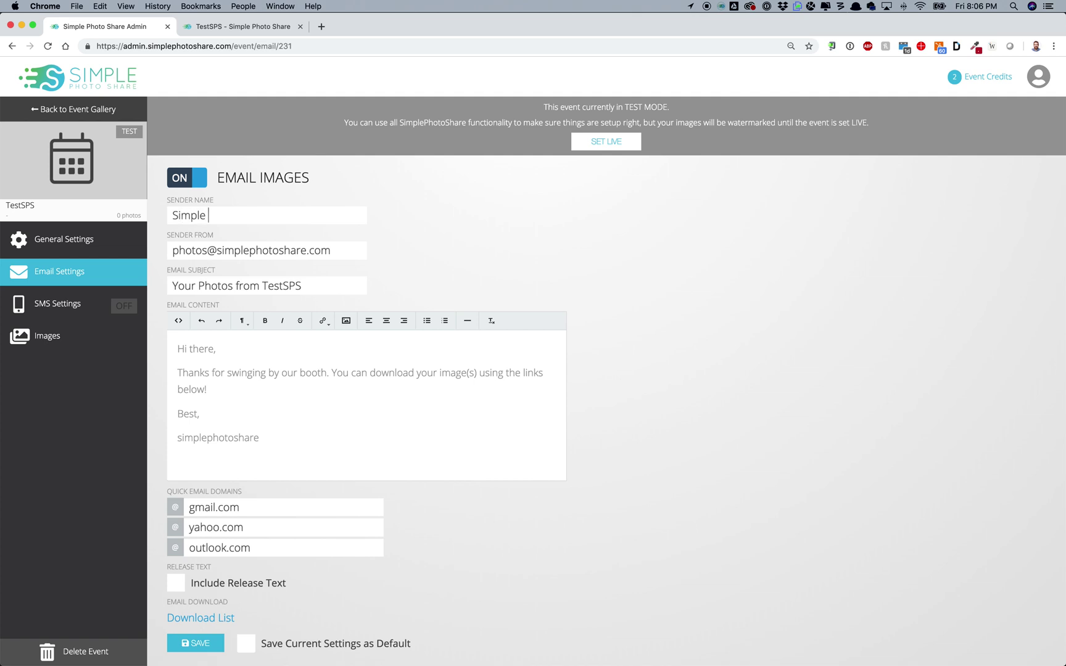
key(BackSpace)
key(BackSpace)
text(Photo Share)
key(Tab)
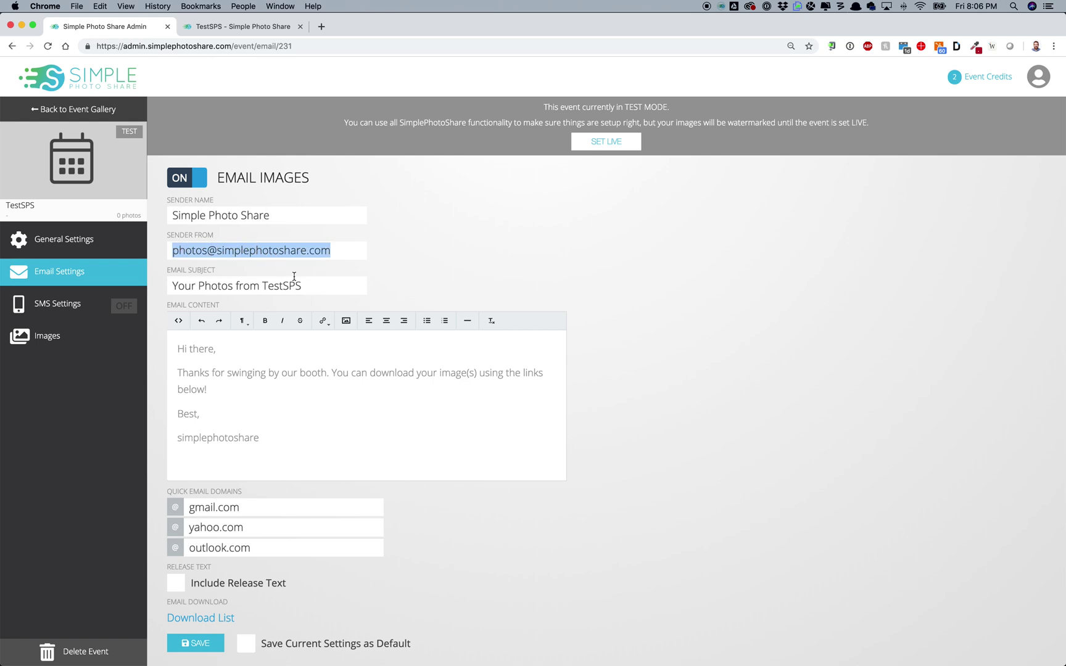
scroll(294, 276, down, 1)
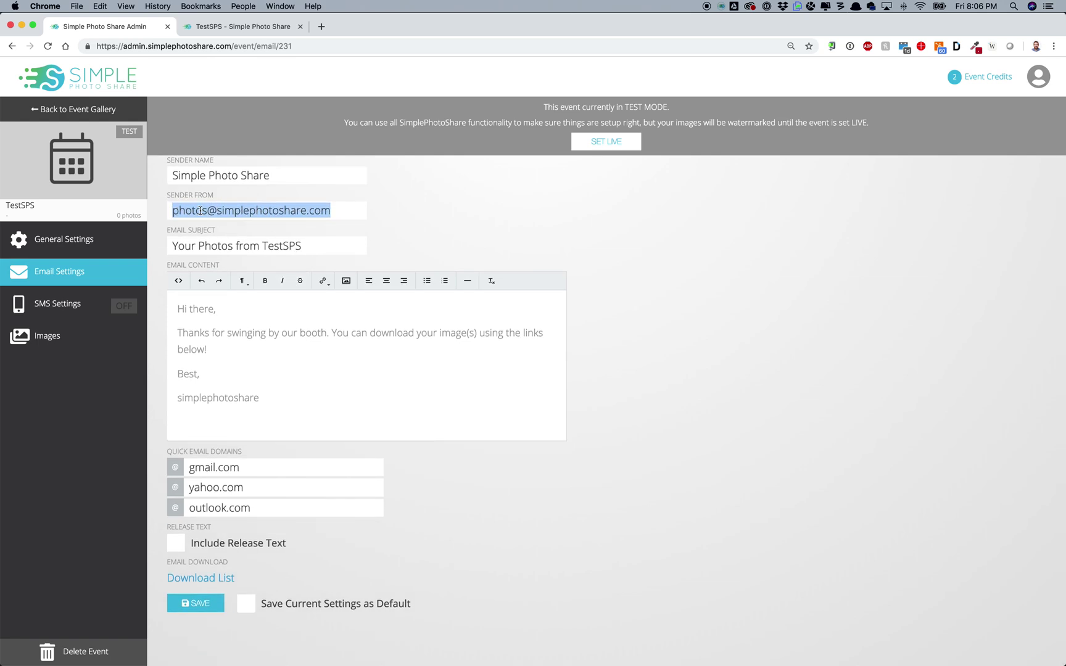
key(Left)
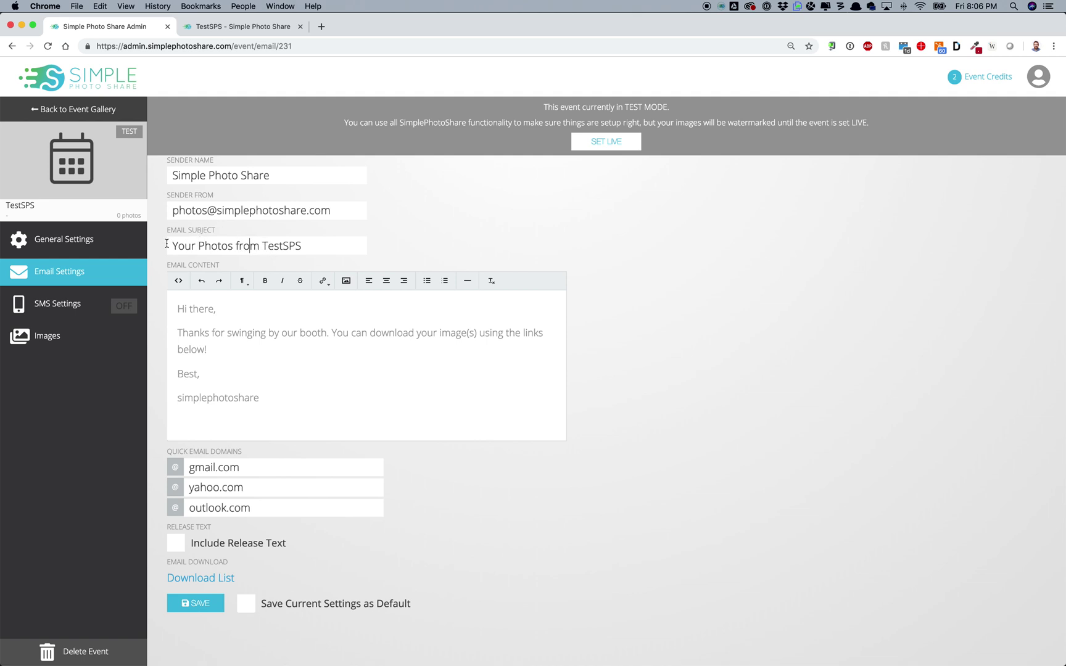
Step: Change the email subject to 'Your Photos from This Event' and toggle the HTML source view
click(260, 245)
key(End)
key(alt+shift+Left)
text(The S)
key(BackSpace)
key(BackSpace)
key(BackSpace)
text(is Event)
click(178, 280)
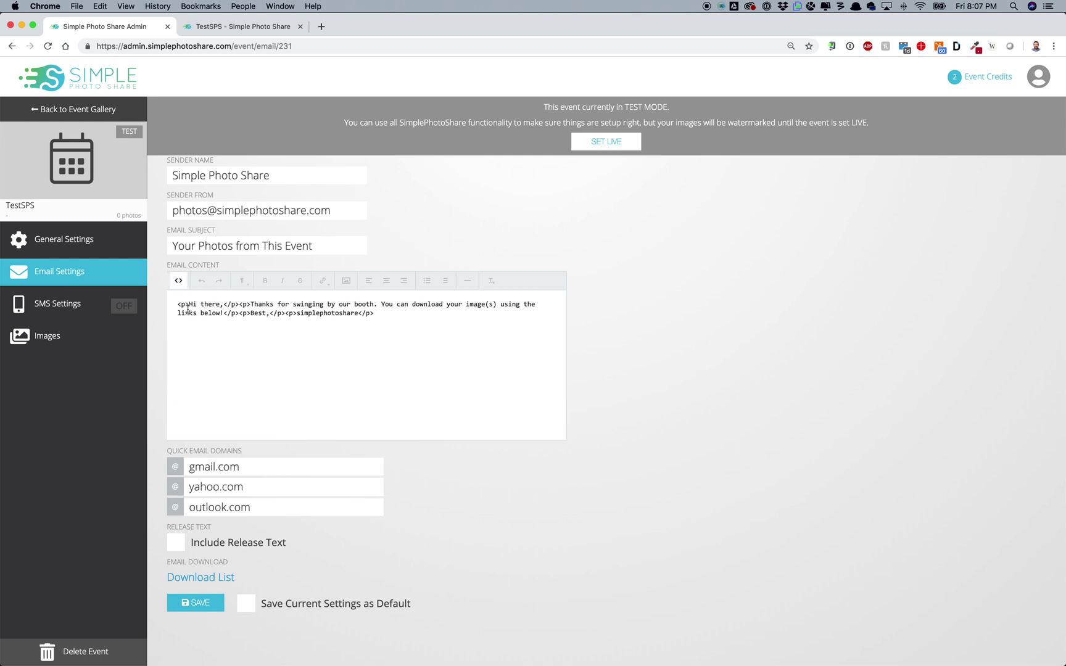
click(178, 281)
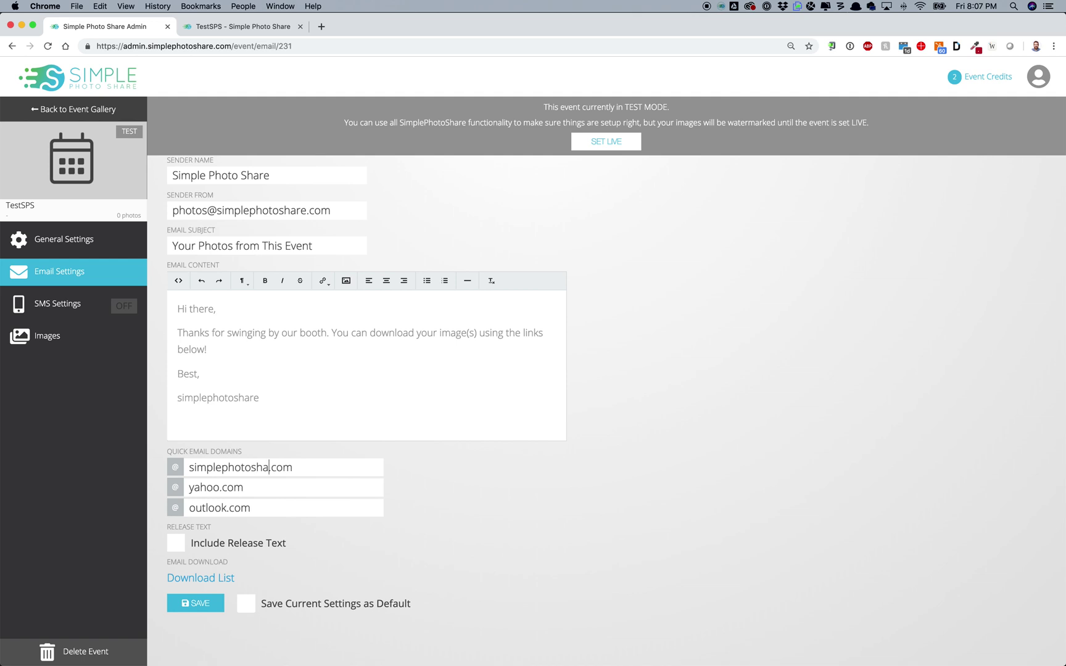
Step: Replace the yahoo and outlook quick email domains with fb and gmail
double_click(201, 491)
text(faceb)
key(BackSpace)
key(BackSpace)
key(BackSpace)
key(BackSpace)
text(b)
double_click(203, 509)
text(gmail)
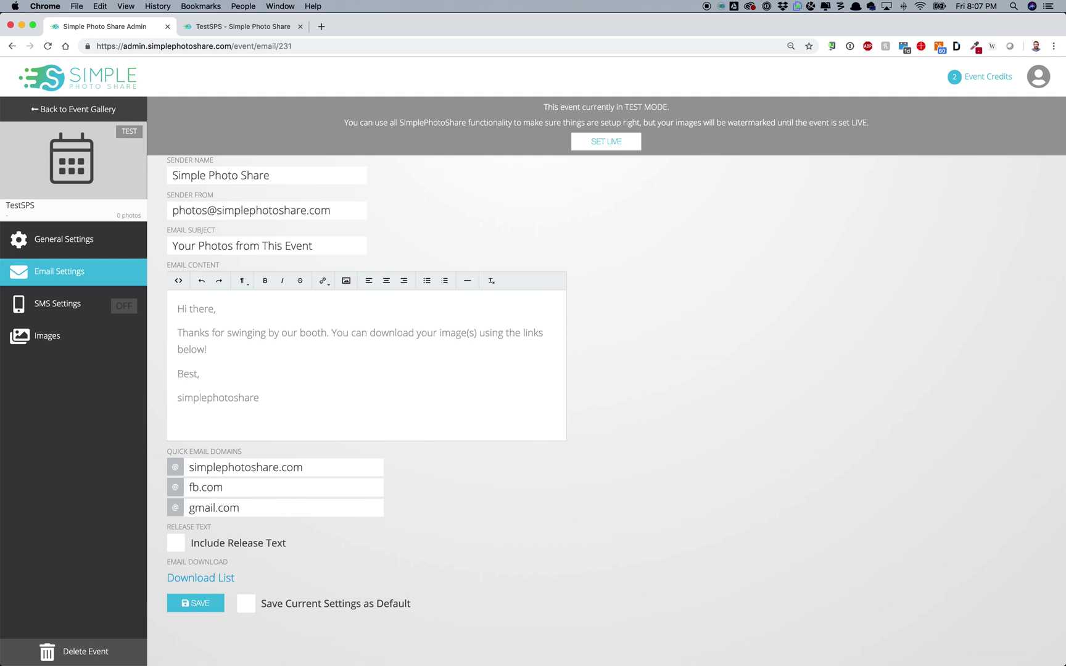
Step: Include release text in emails, changing its wording to Simple Photo Share
click(213, 541)
click(213, 541)
click(262, 544)
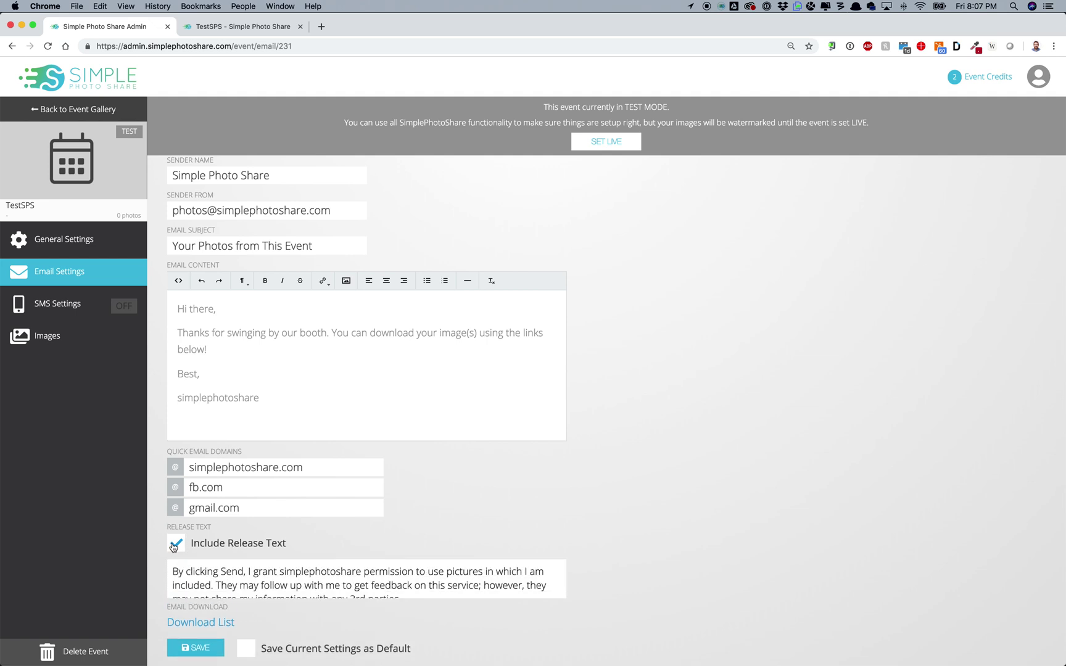
scroll(186, 558, down, 1)
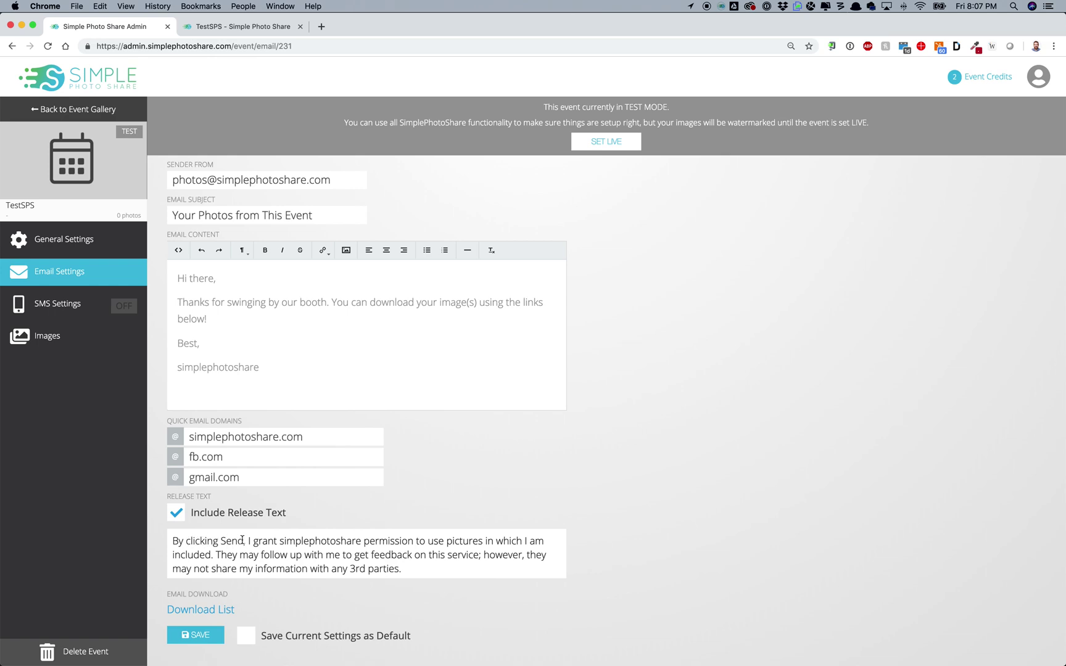
scroll(242, 541, down, 1)
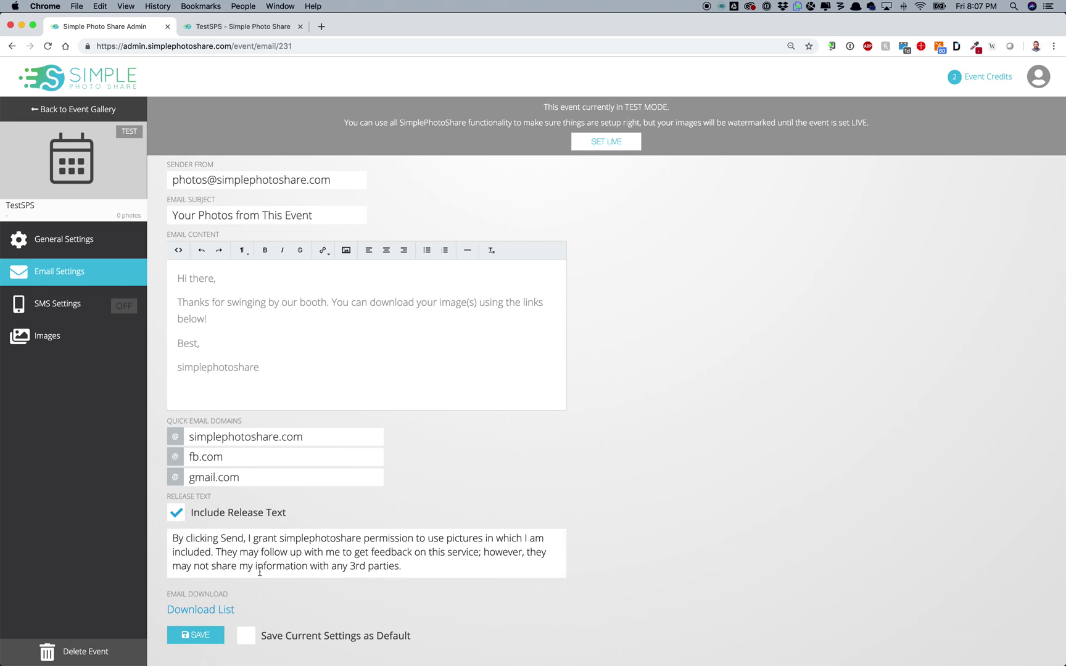
double_click(310, 535)
text(Simple)
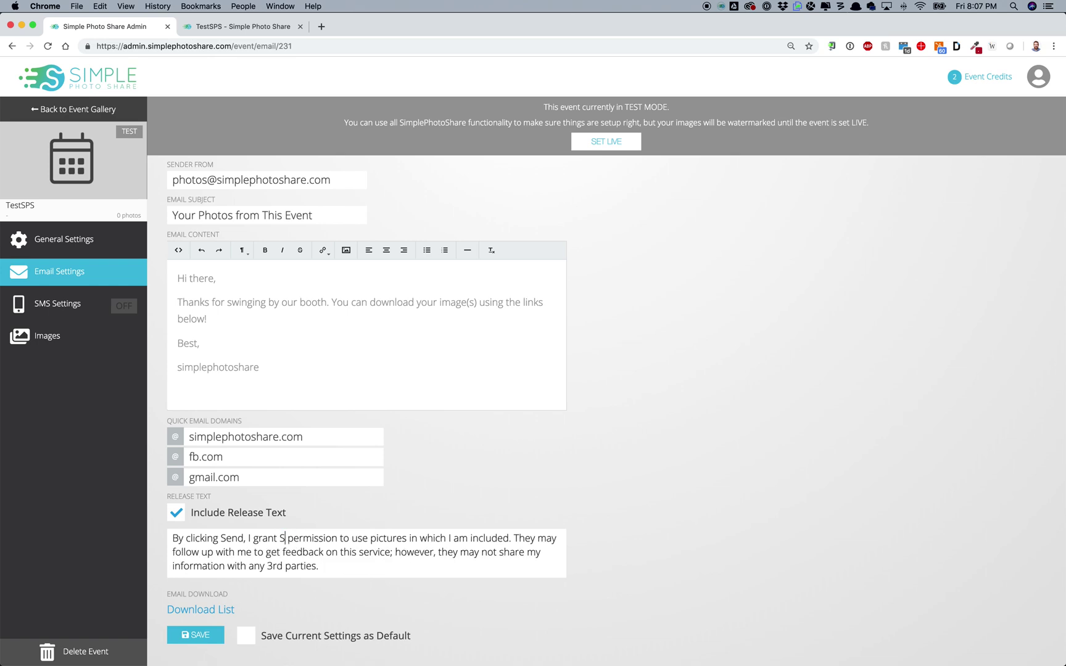
text( Photo Share)
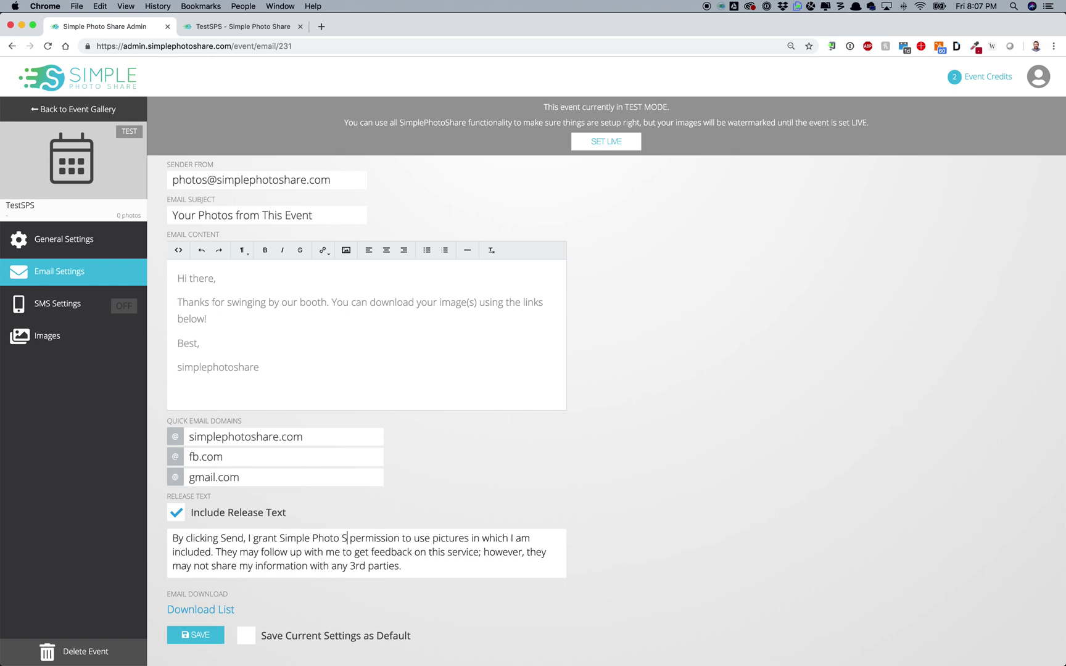
Step: Save the email settings as the default
scroll(521, 392, up, 1)
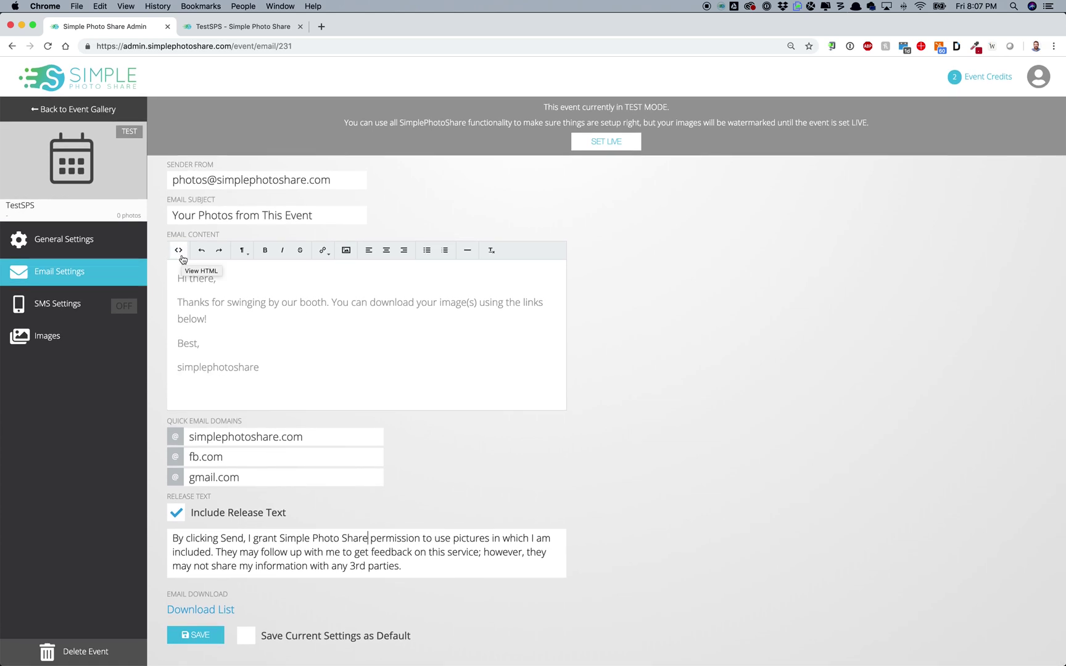
scroll(230, 343, up, 2)
scroll(229, 342, down, 2)
scroll(230, 342, up, 1)
click(246, 636)
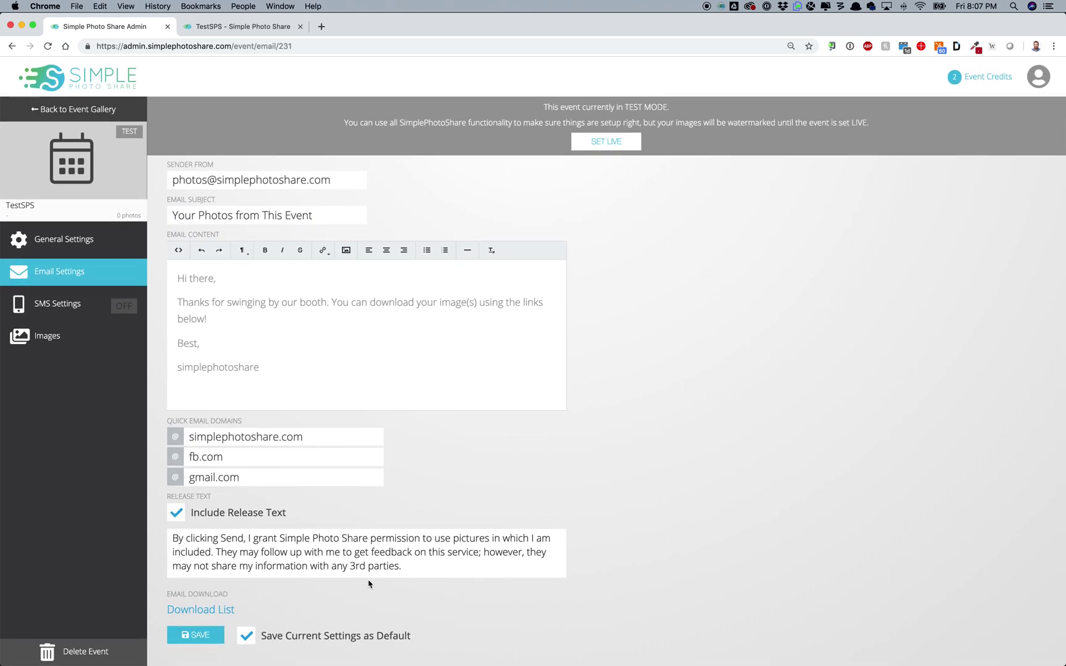
click(191, 634)
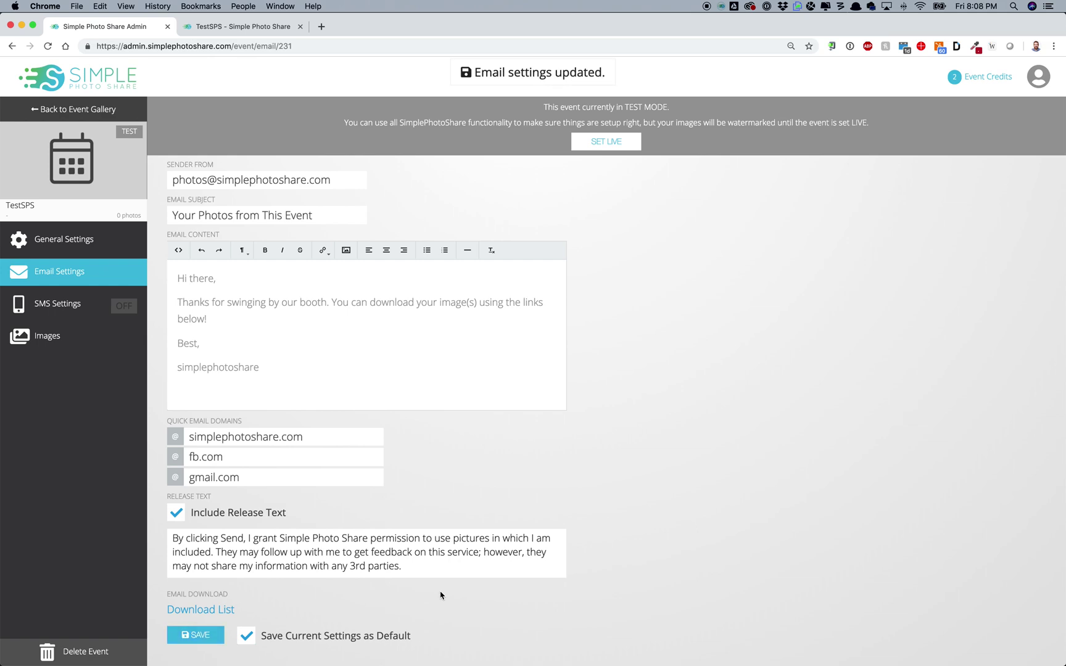
Step: Look over the saved email settings, then switch to the TestSPS SMS Settings page
scroll(361, 296, up, 2)
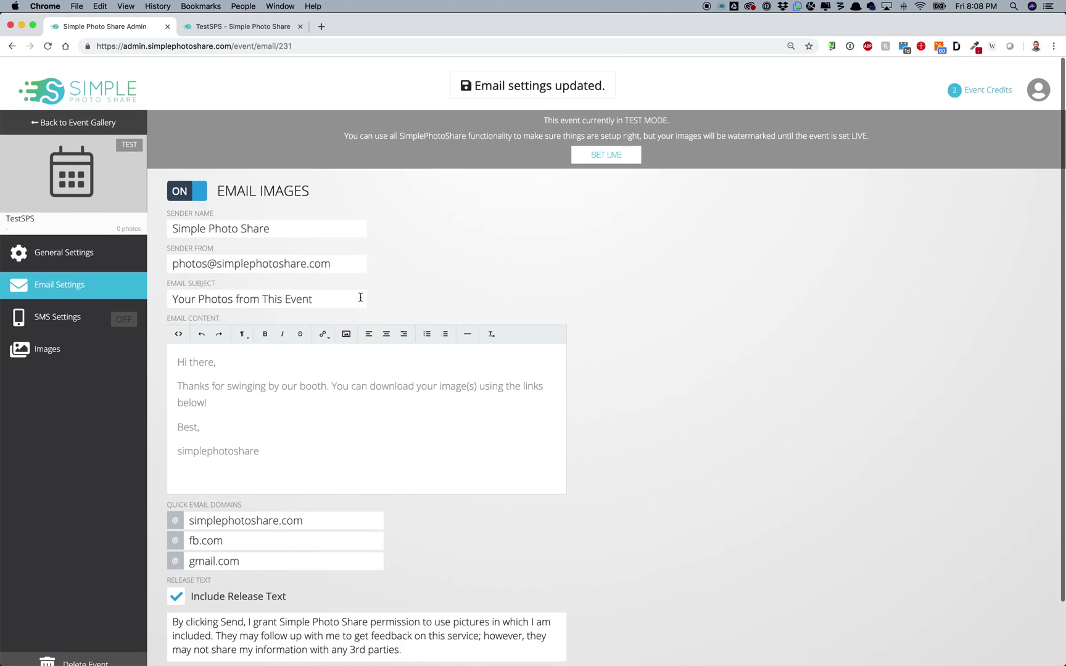
scroll(358, 548, down, 2)
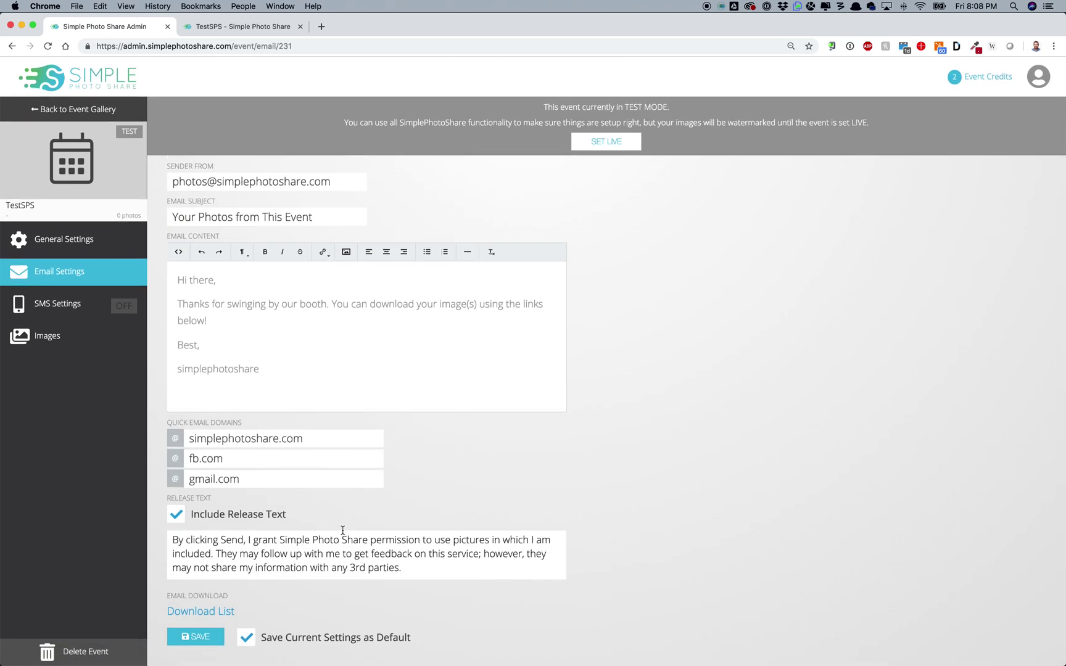
scroll(342, 531, up, 2)
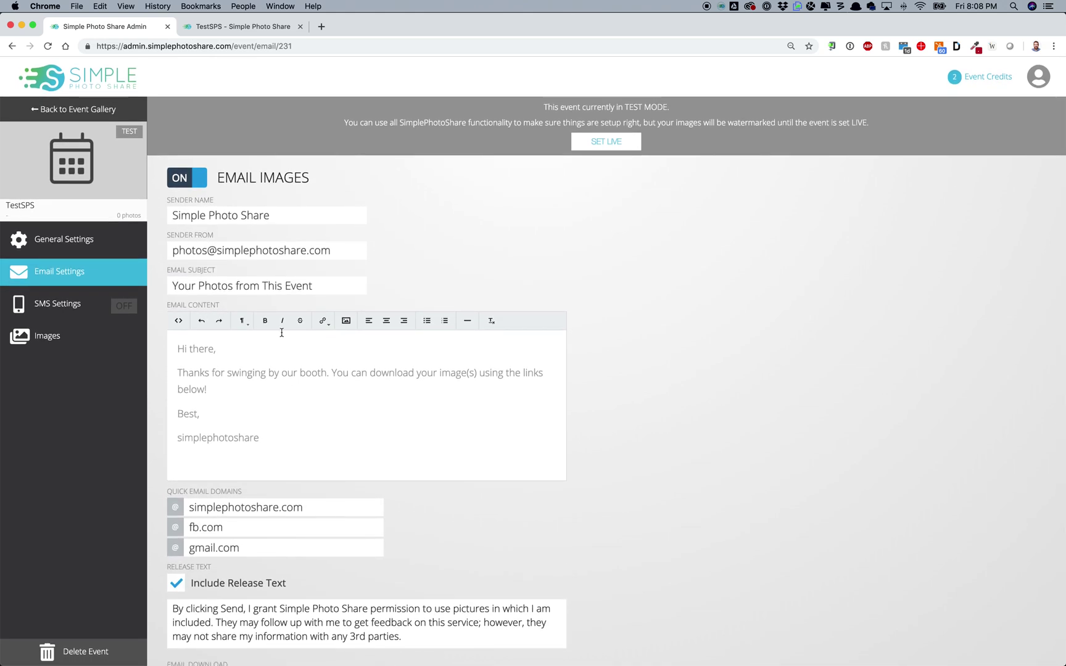
scroll(247, 493, down, 1)
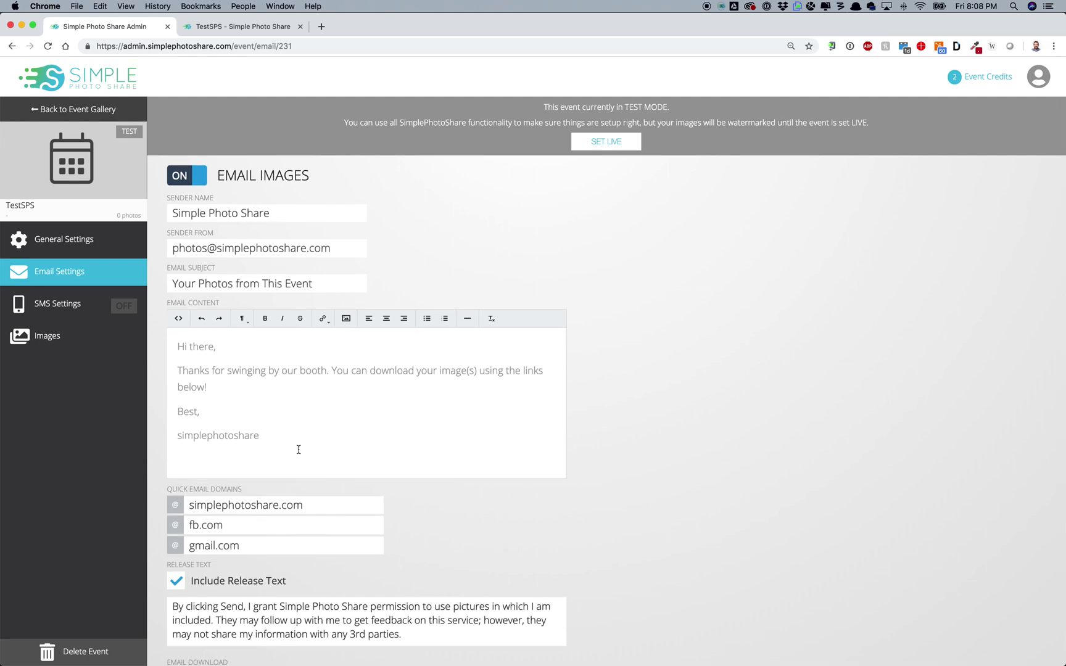
scroll(185, 370, down, 3)
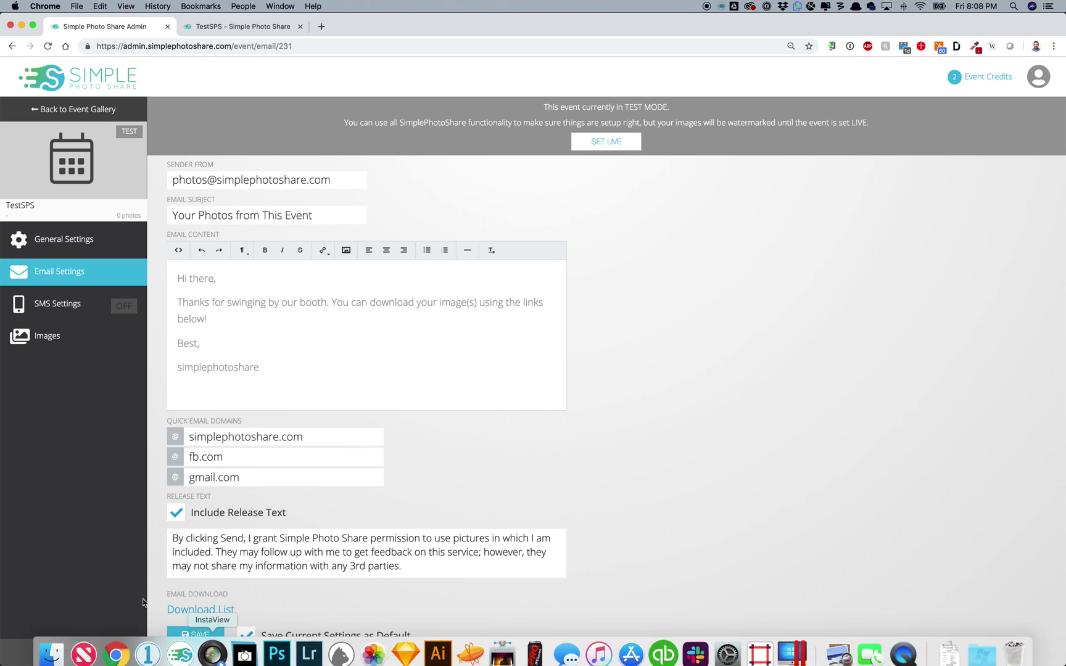
click(246, 639)
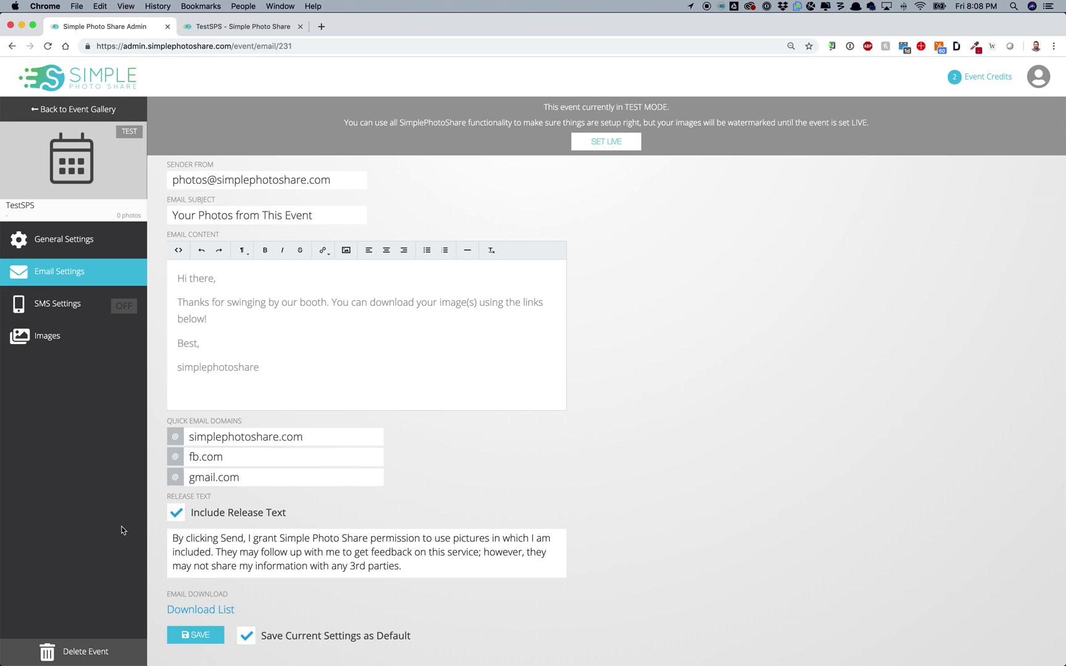
click(36, 304)
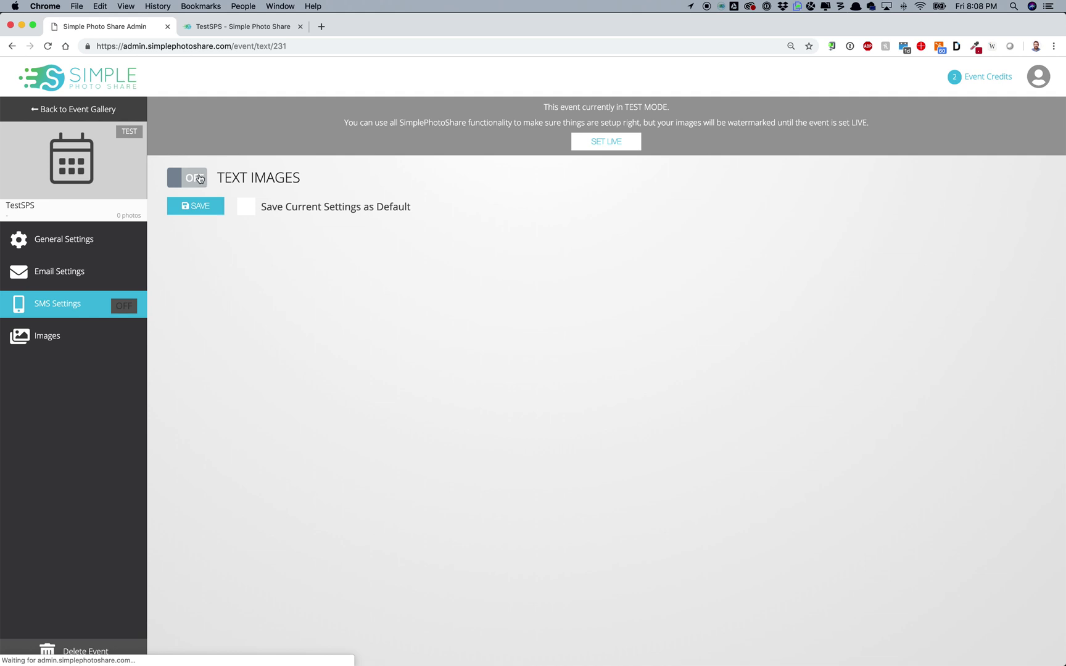
Step: Turn on texting images to guests and save the SMS settings, with release text and default off
click(187, 178)
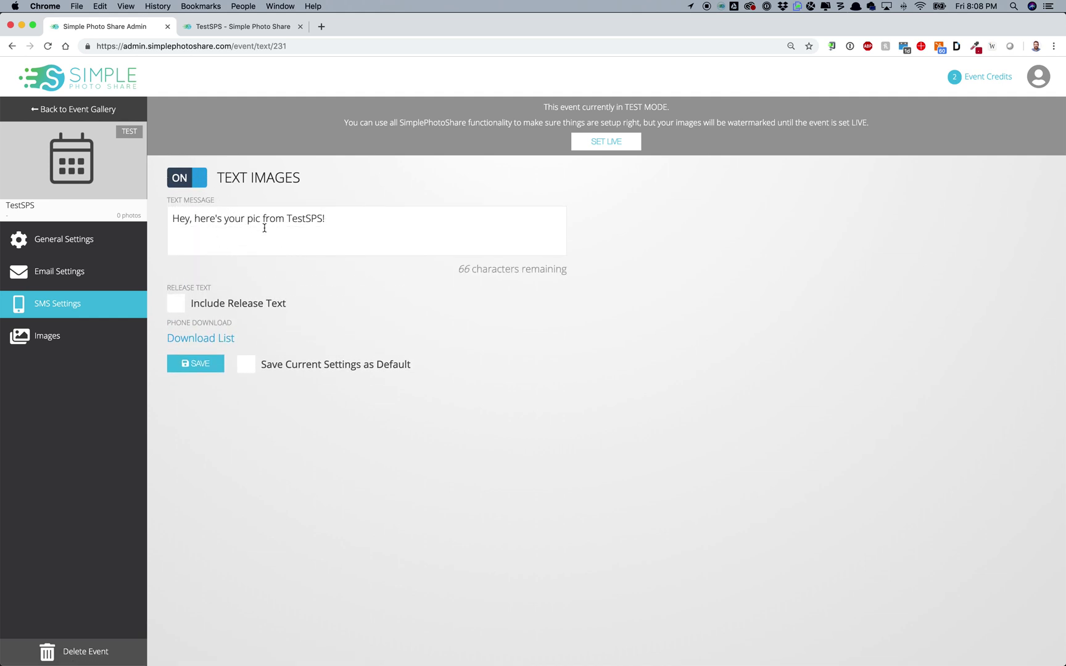
click(176, 304)
click(177, 305)
click(255, 366)
click(253, 367)
click(209, 370)
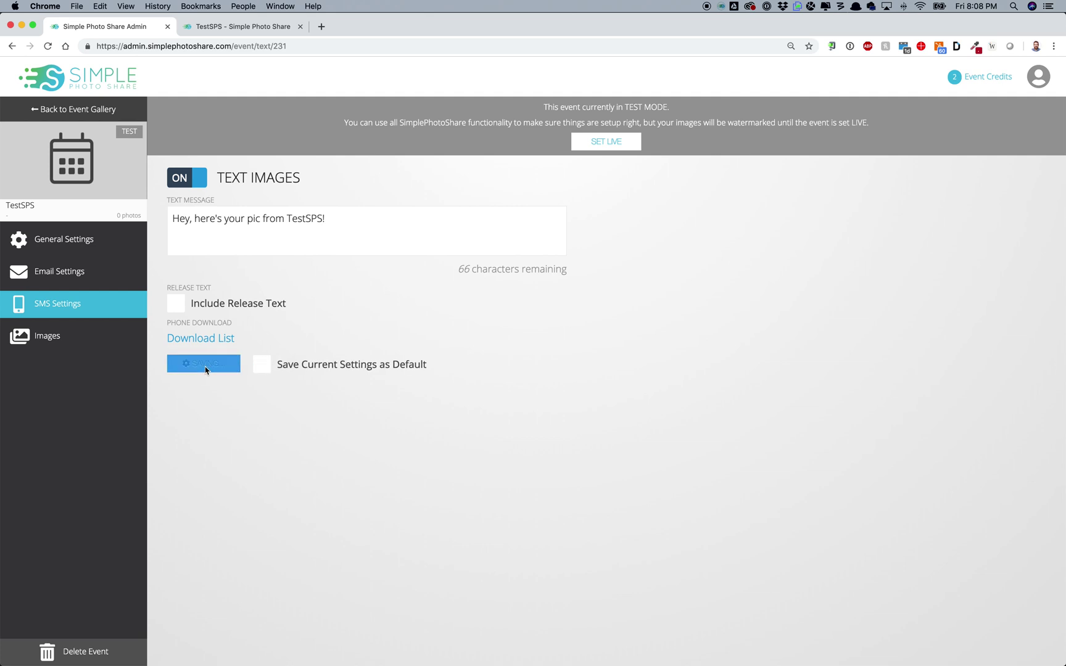
Step: Check the event's uploaded images, then view the TestSPS General Settings page
click(117, 335)
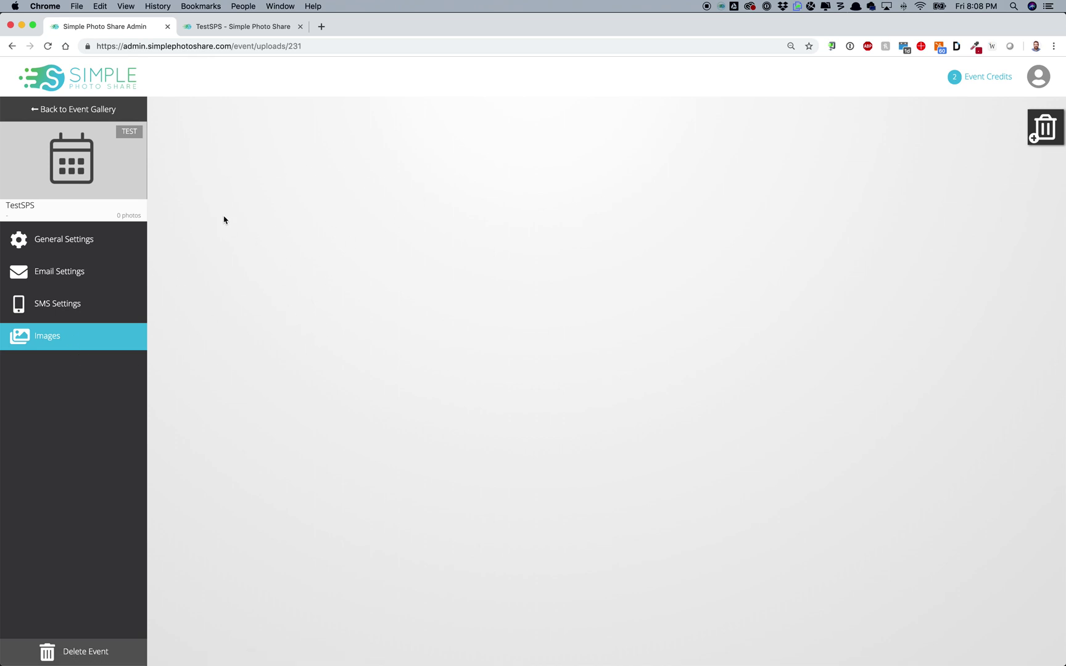
click(64, 245)
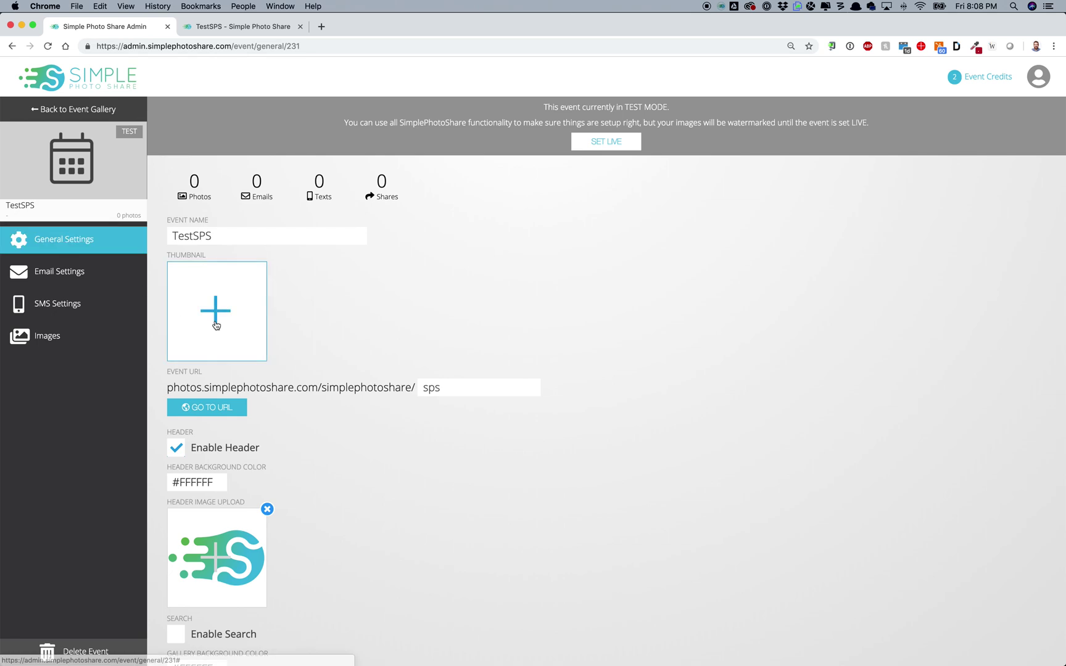
scroll(278, 369, down, 5)
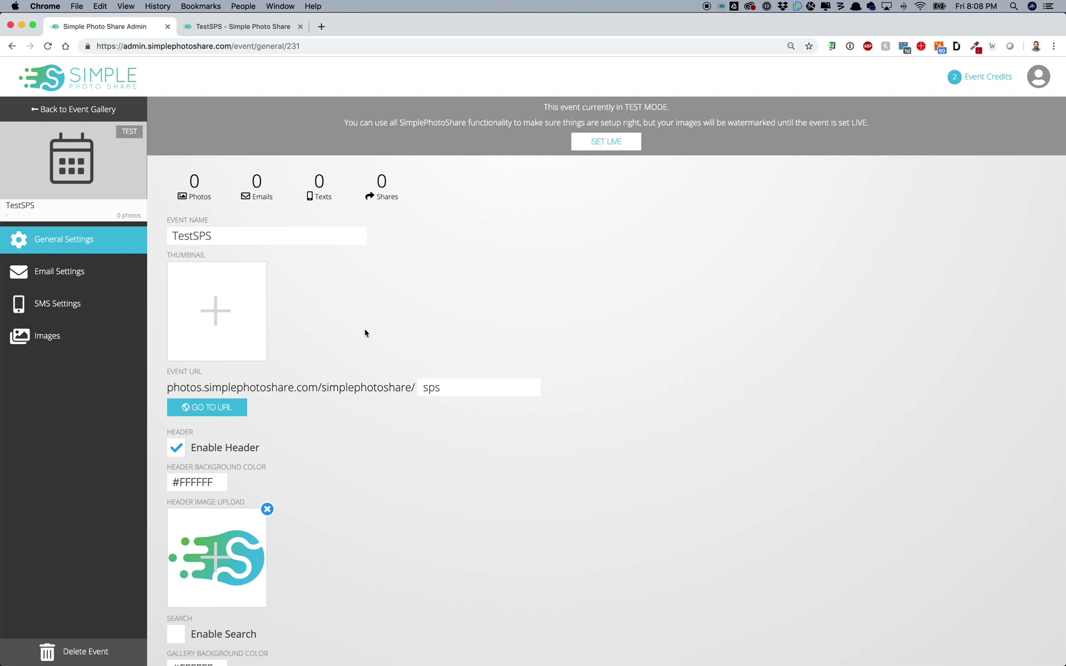
mouse_move(209, 657)
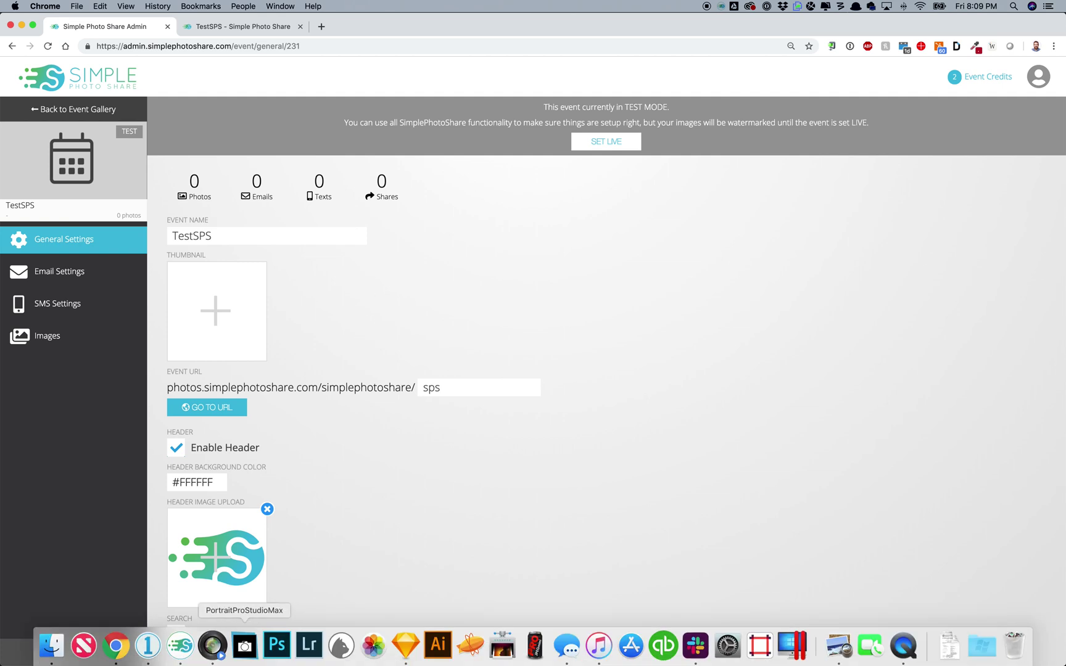
Step: Bring the Capture One Madison session forward, then launch the SimplePhotoShare desktop app
click(150, 648)
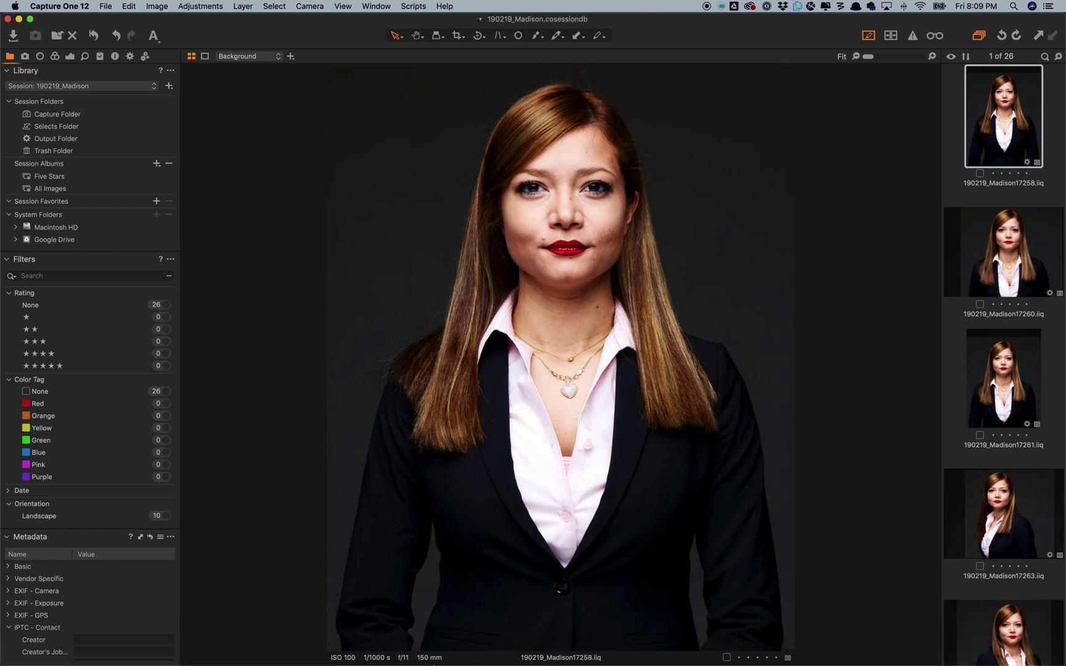
mouse_move(438, 661)
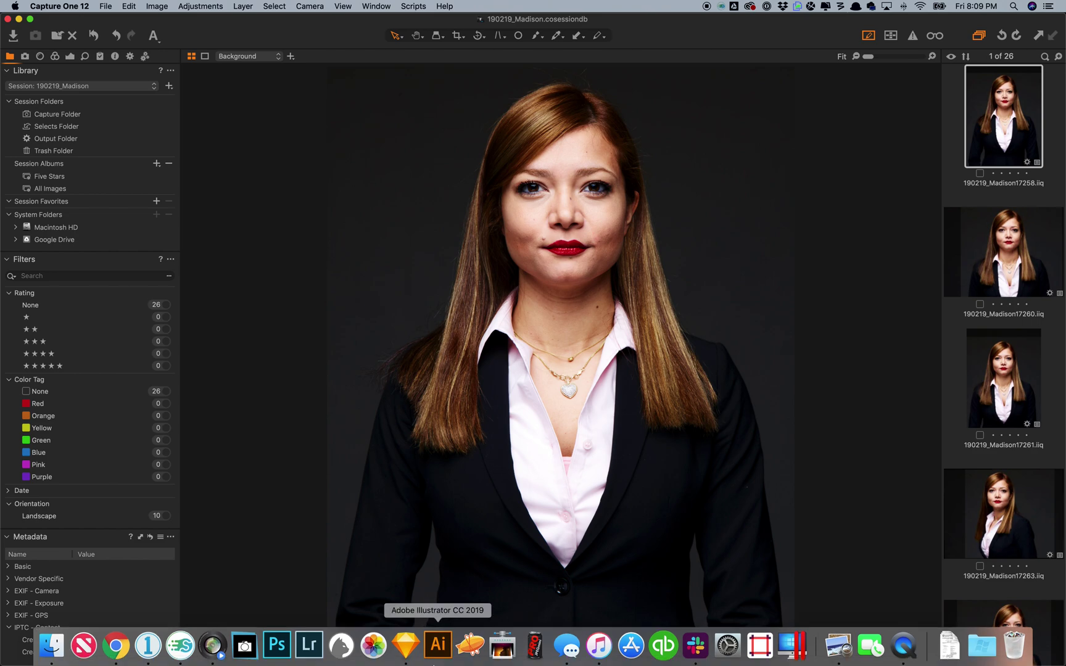
click(180, 645)
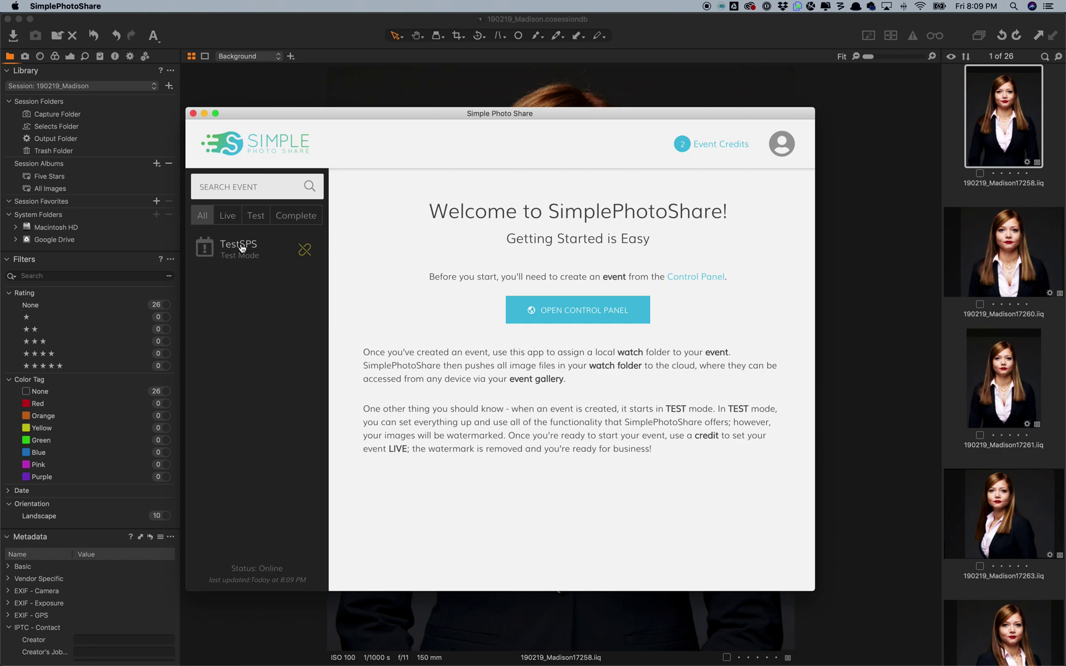
Step: Open the TestSPS event in the desktop app and start picking its watch folder
click(242, 249)
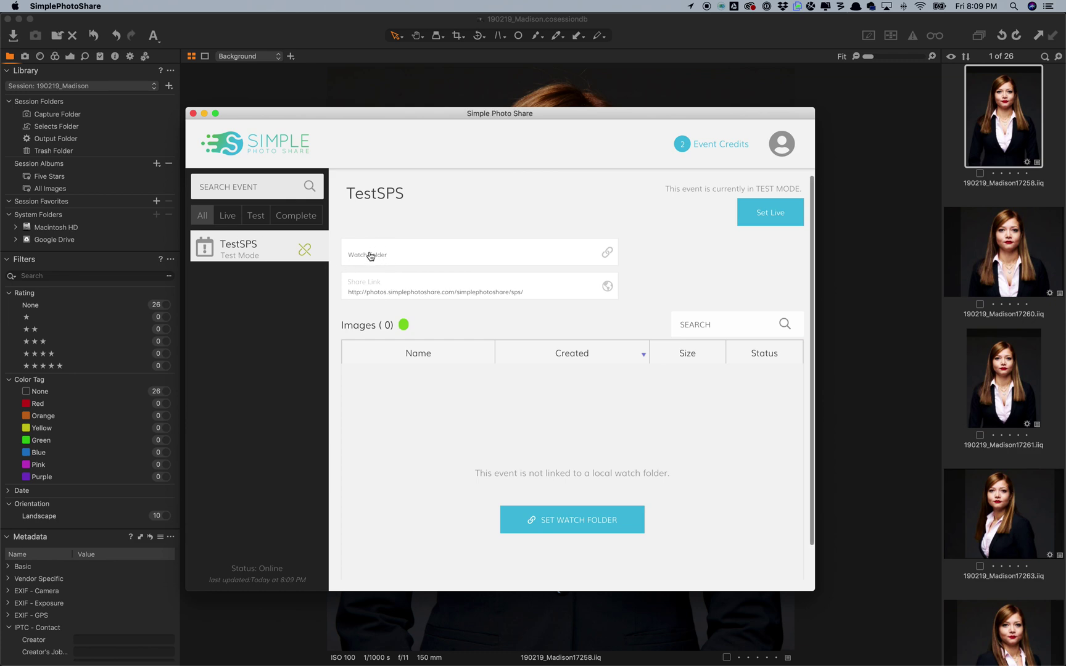
click(371, 255)
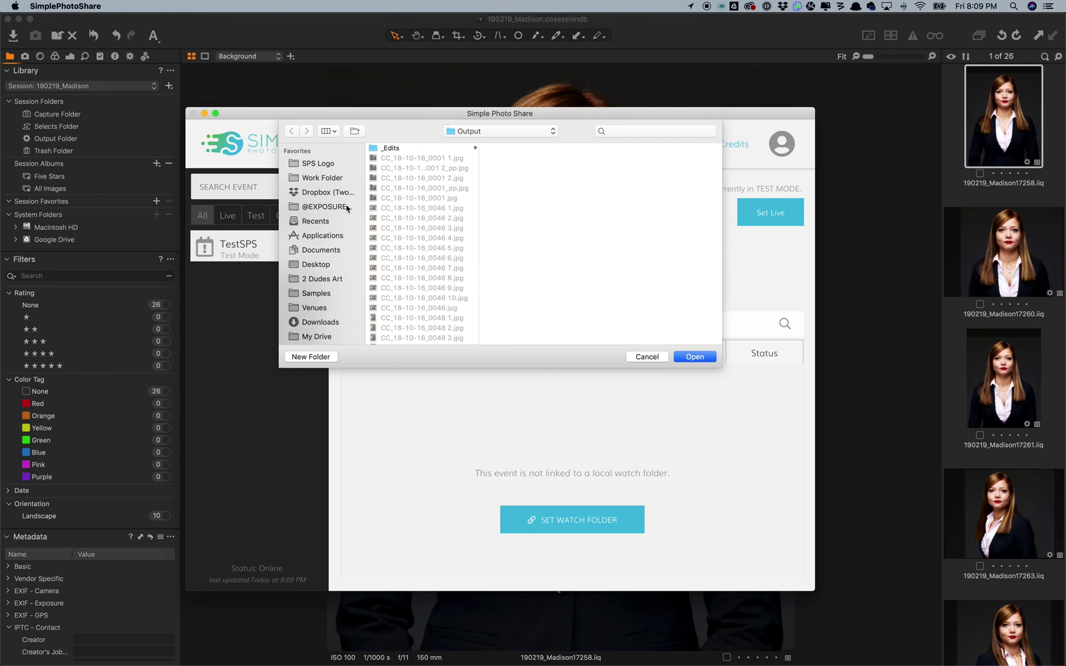
Step: Set Work Folder > 190219_Madison > Output as the TestSPS watch folder
click(330, 179)
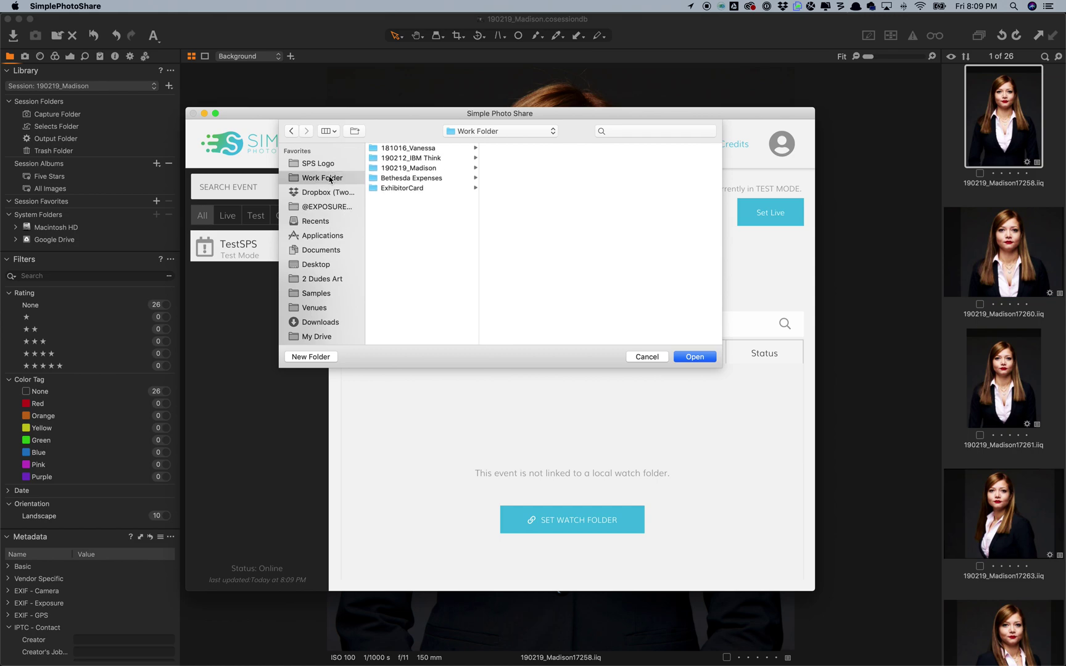
click(394, 168)
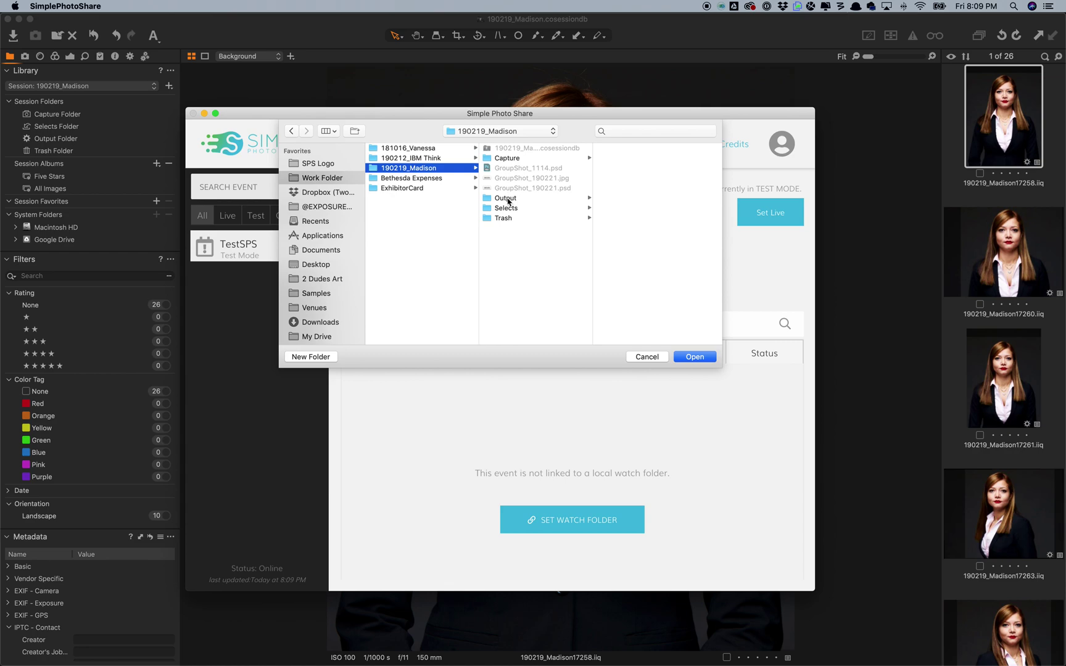
click(506, 199)
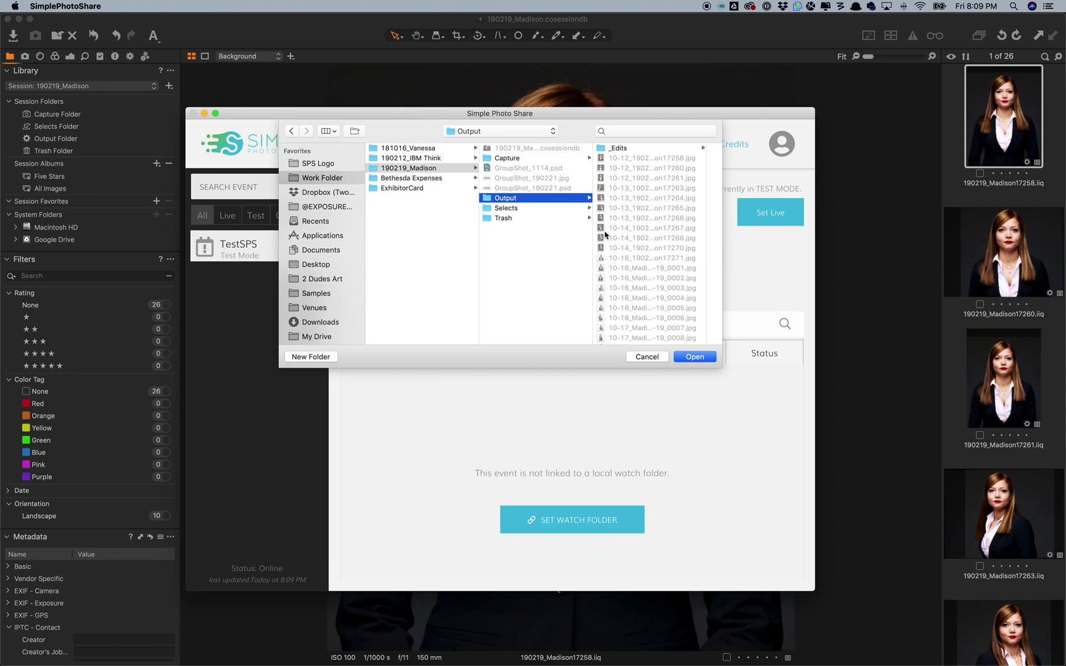
click(691, 358)
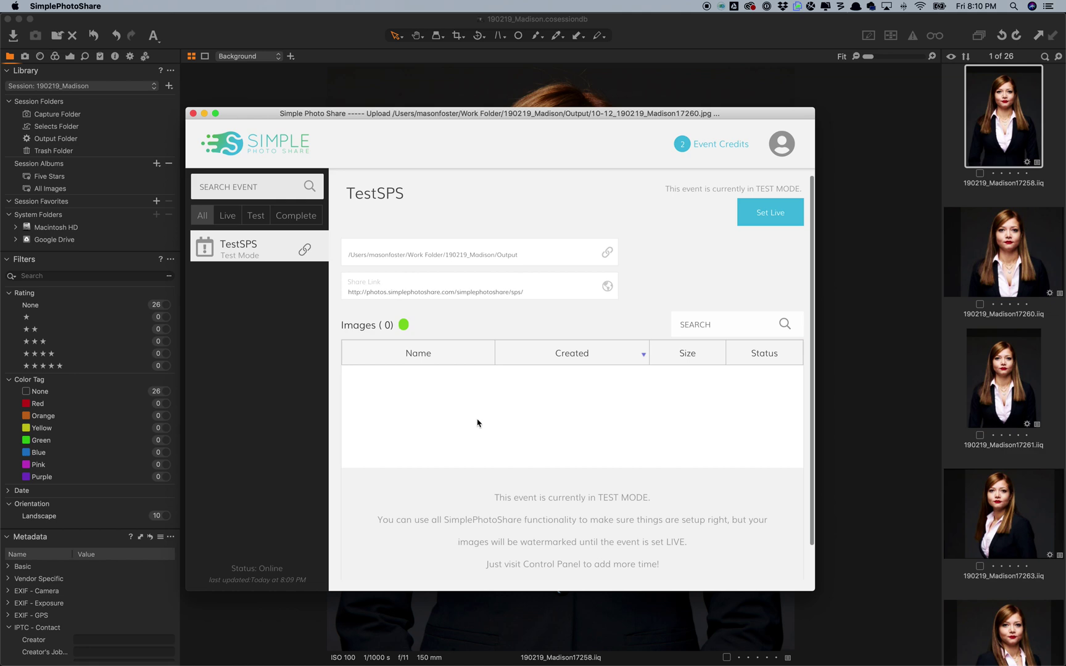
Step: Wait for the 27 Madison images to upload, then open the TestSPS public share link
scroll(485, 423, down, 1)
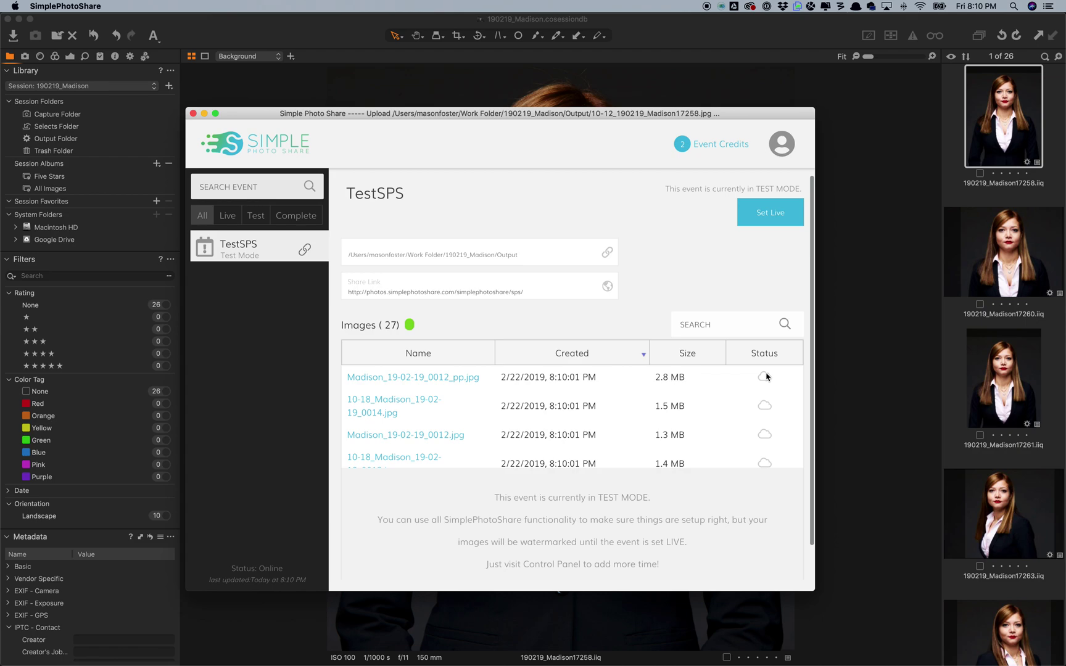
mouse_move(760, 437)
scroll(761, 436, down, 1)
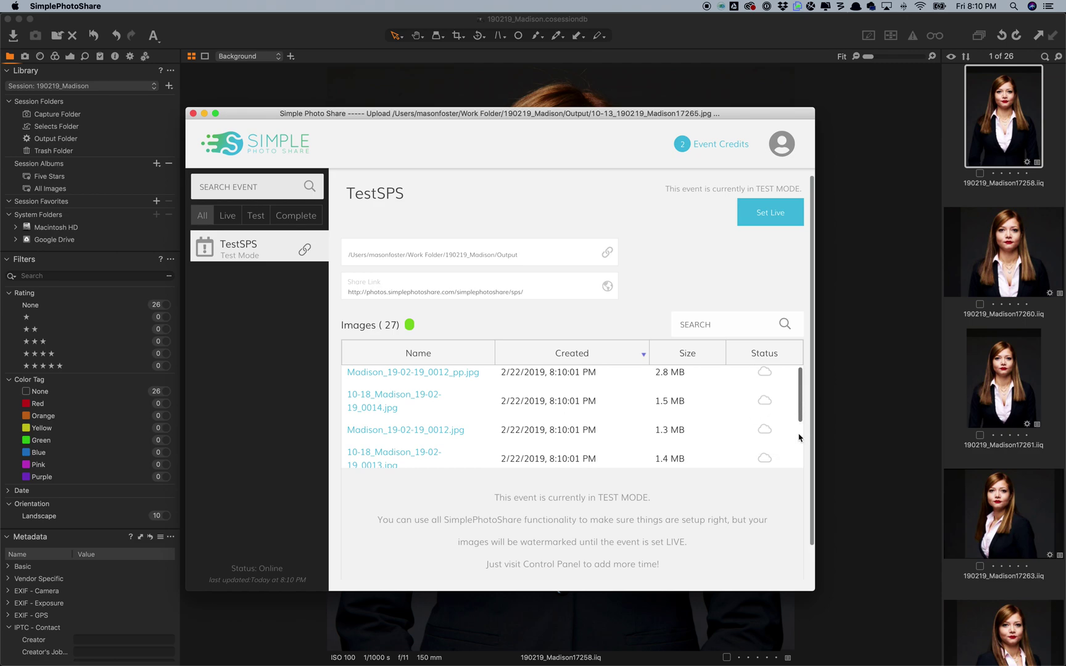
scroll(765, 391, up, 1)
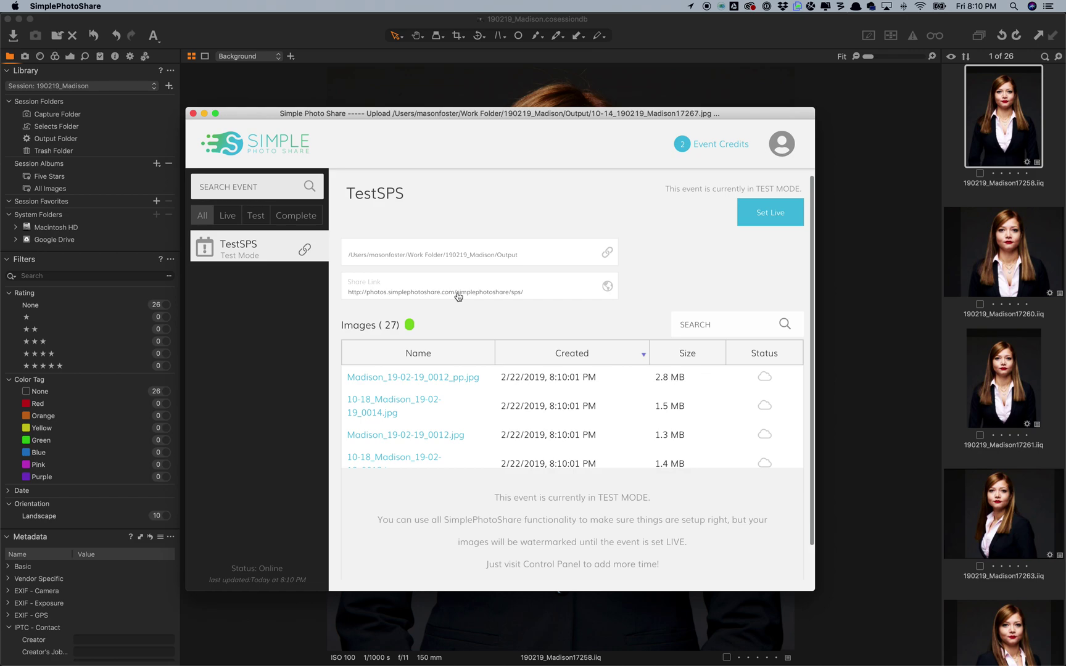
click(458, 292)
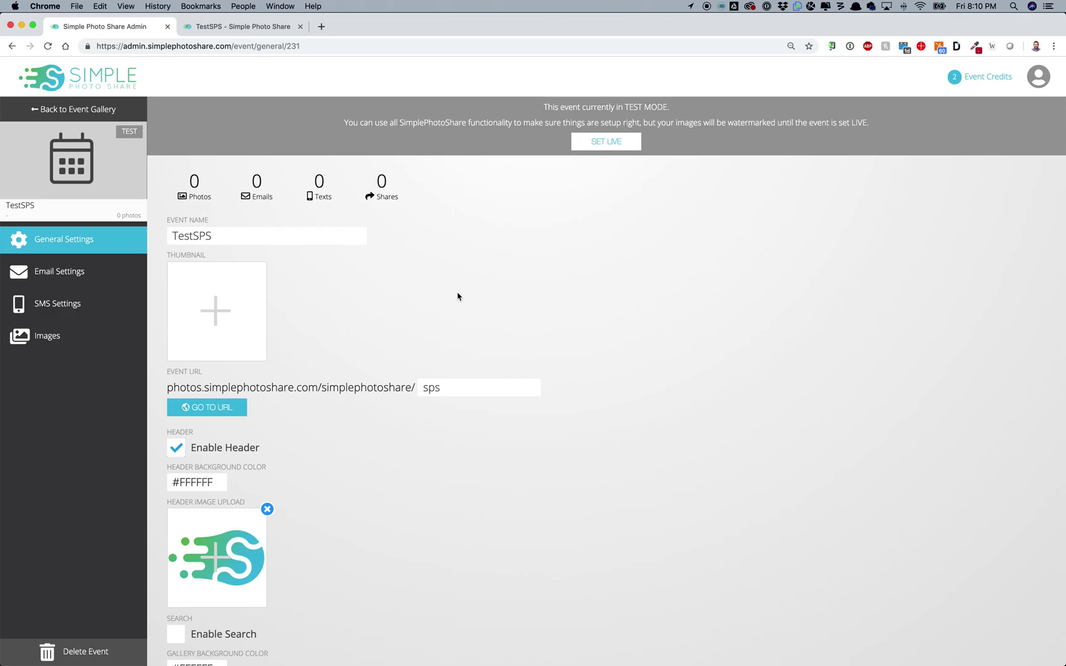
Step: Reload the TestSPS gallery address in a new Chrome tab
click(253, 26)
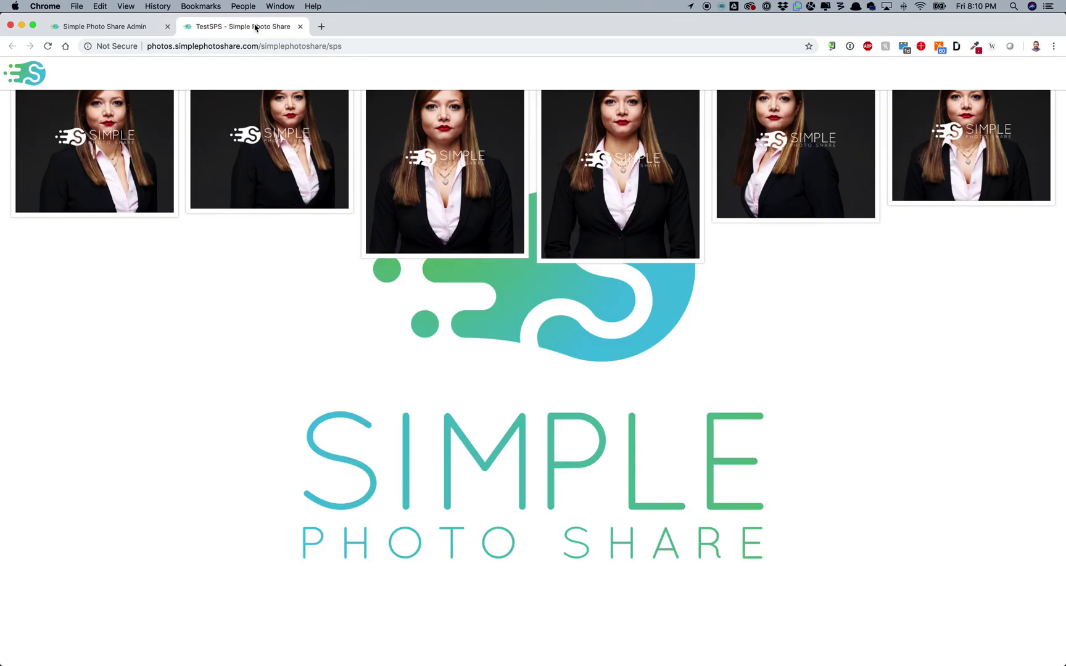
click(258, 46)
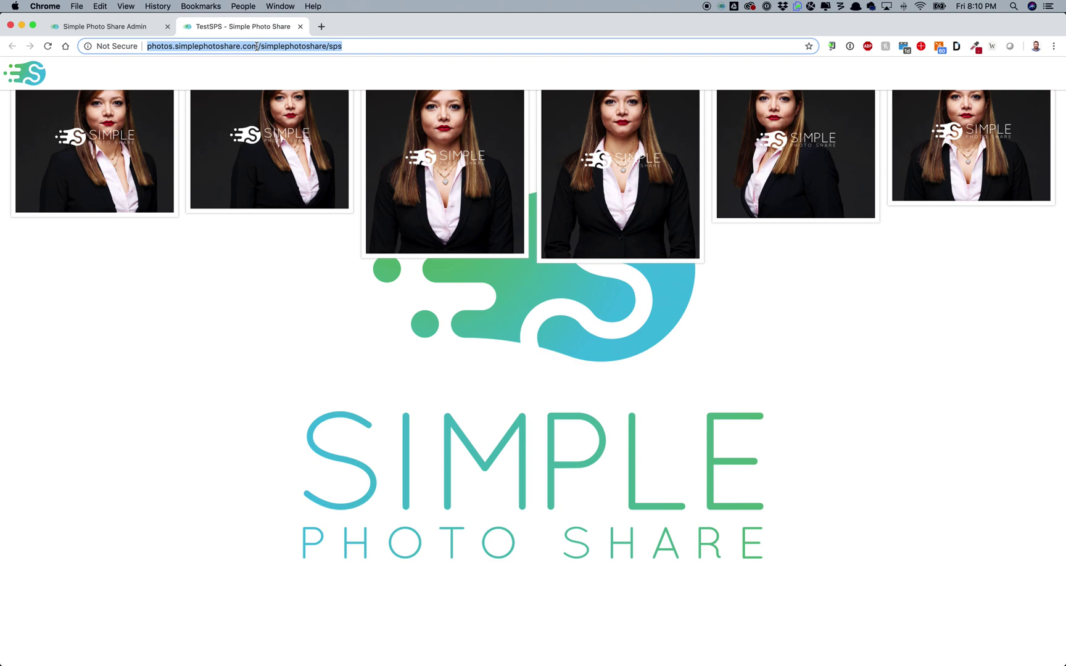
scroll(207, 235, up, 2)
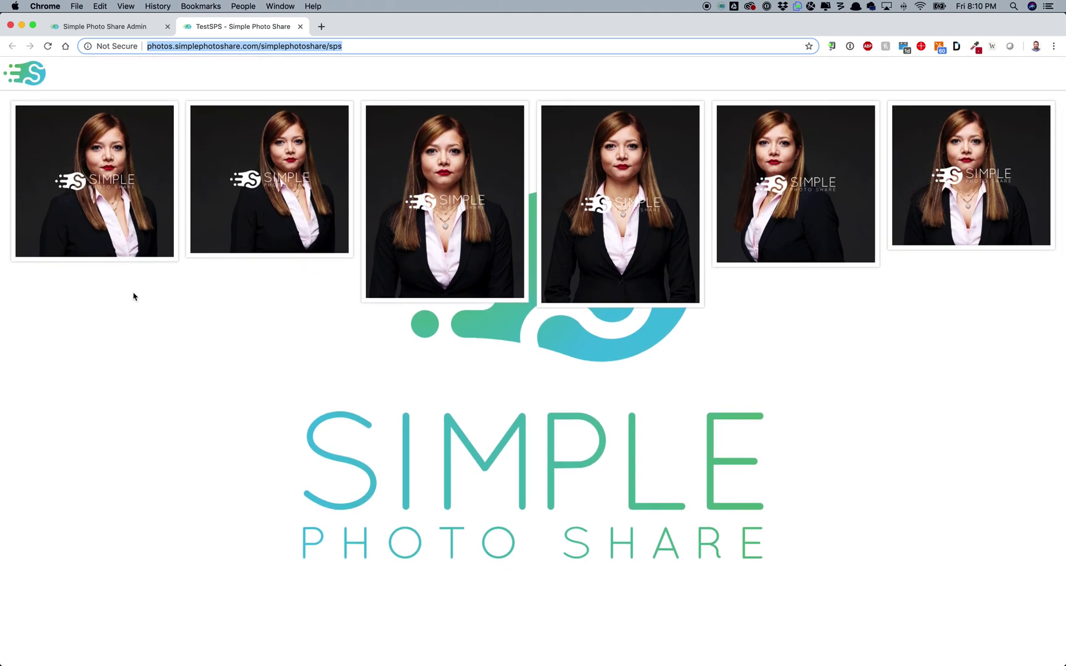
key(alt+Return)
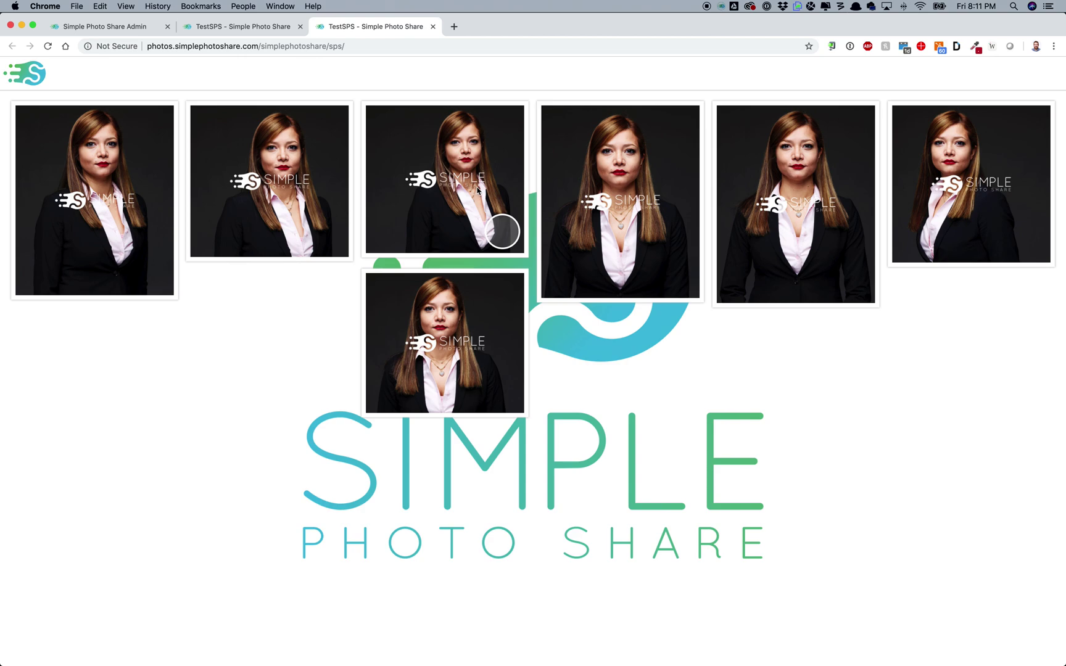
Step: Select the third, fourth and fifth portraits in the gallery
click(501, 232)
click(672, 277)
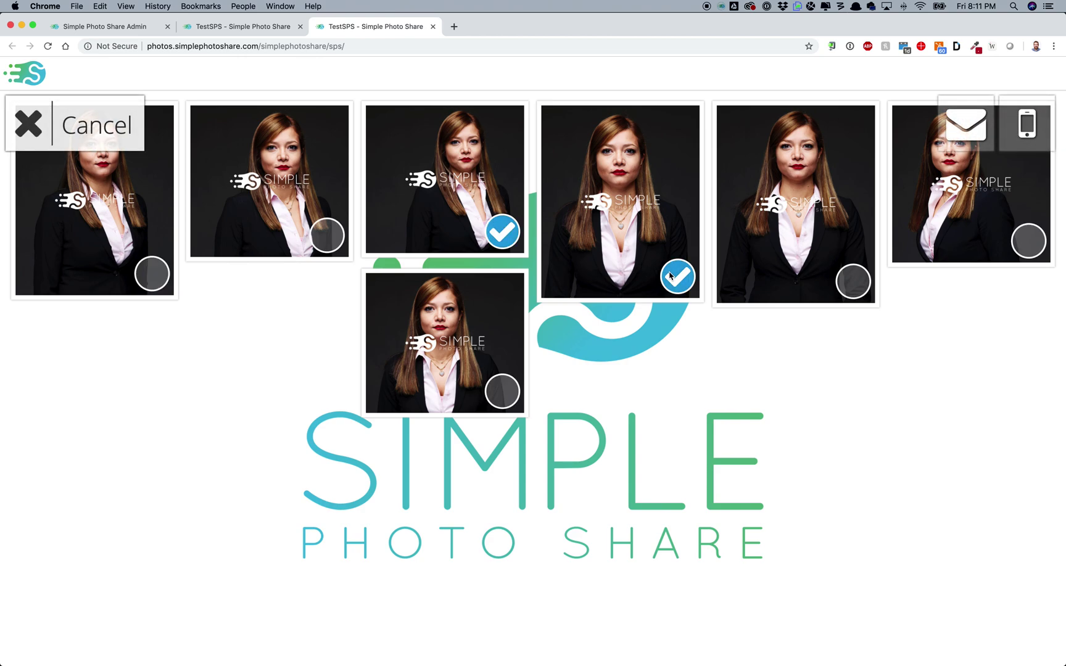
click(855, 285)
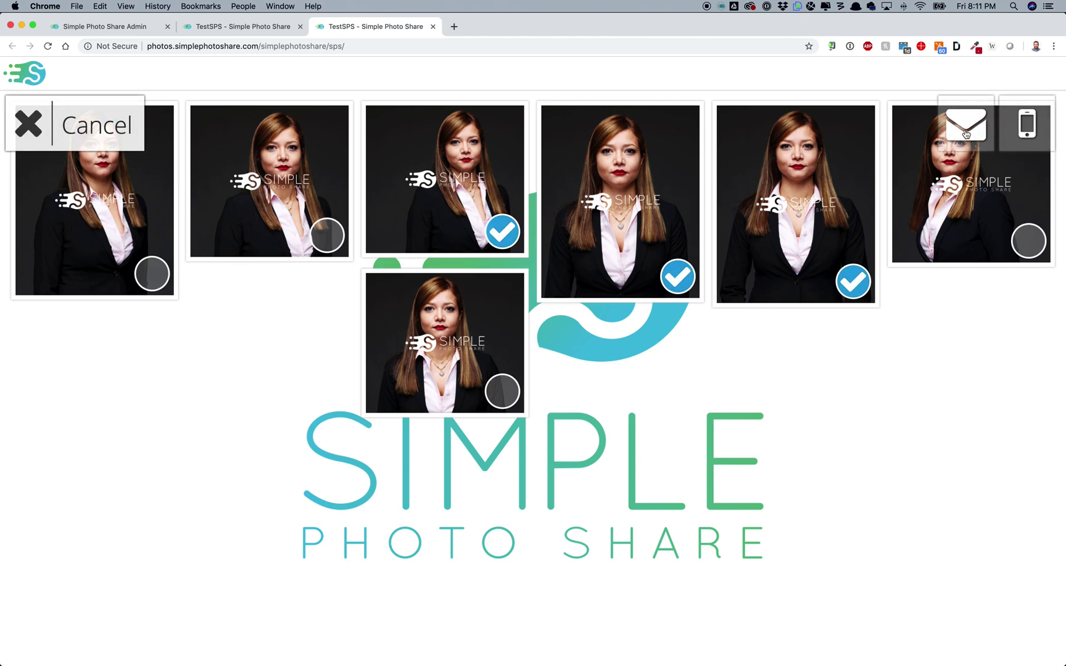
Step: Email the selected portraits to the recipient's simplephotoshare.com address
click(966, 134)
click(338, 329)
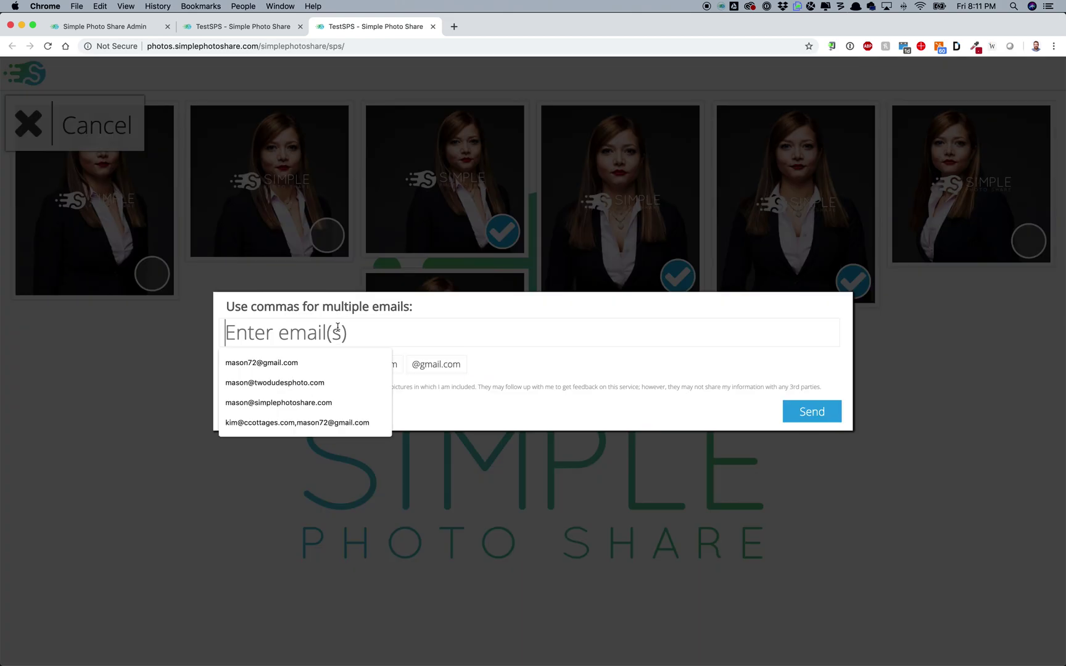
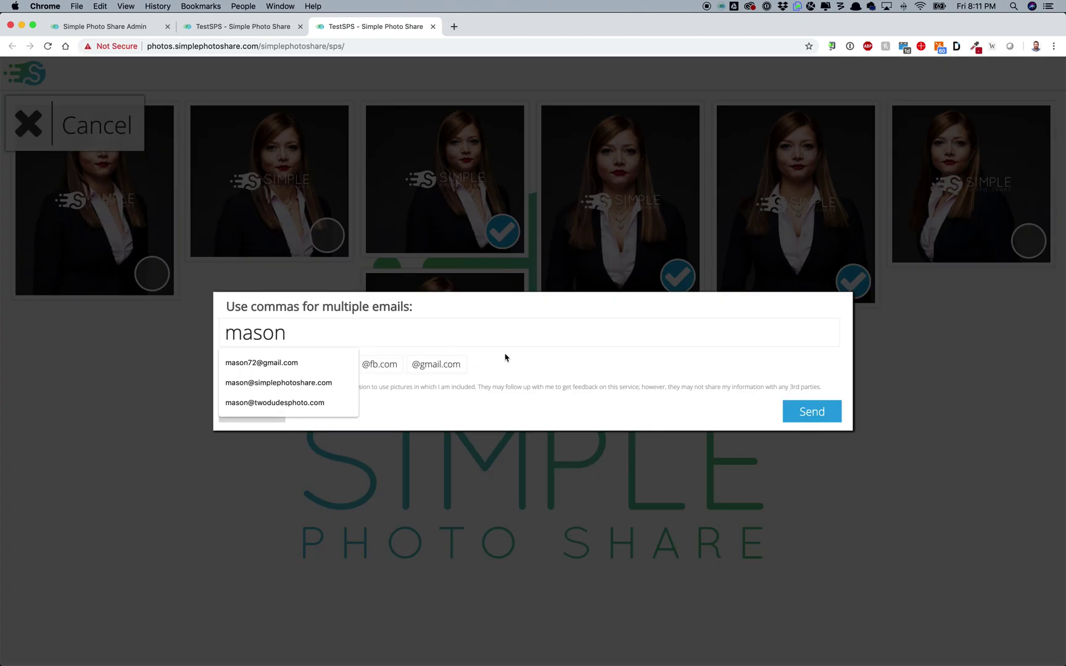
click(503, 357)
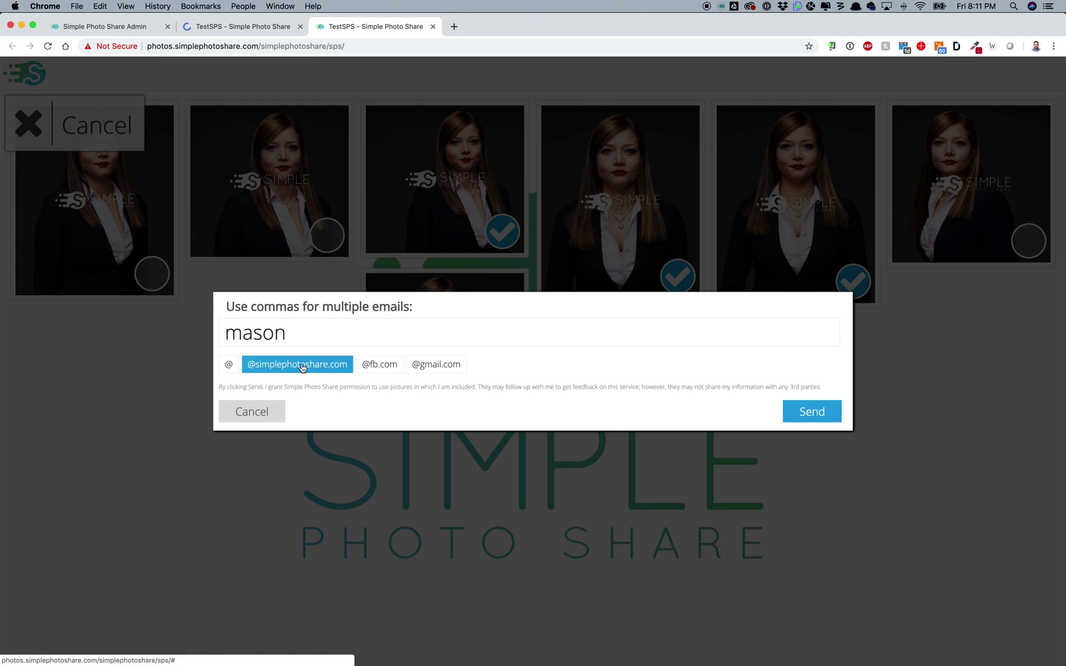
click(282, 366)
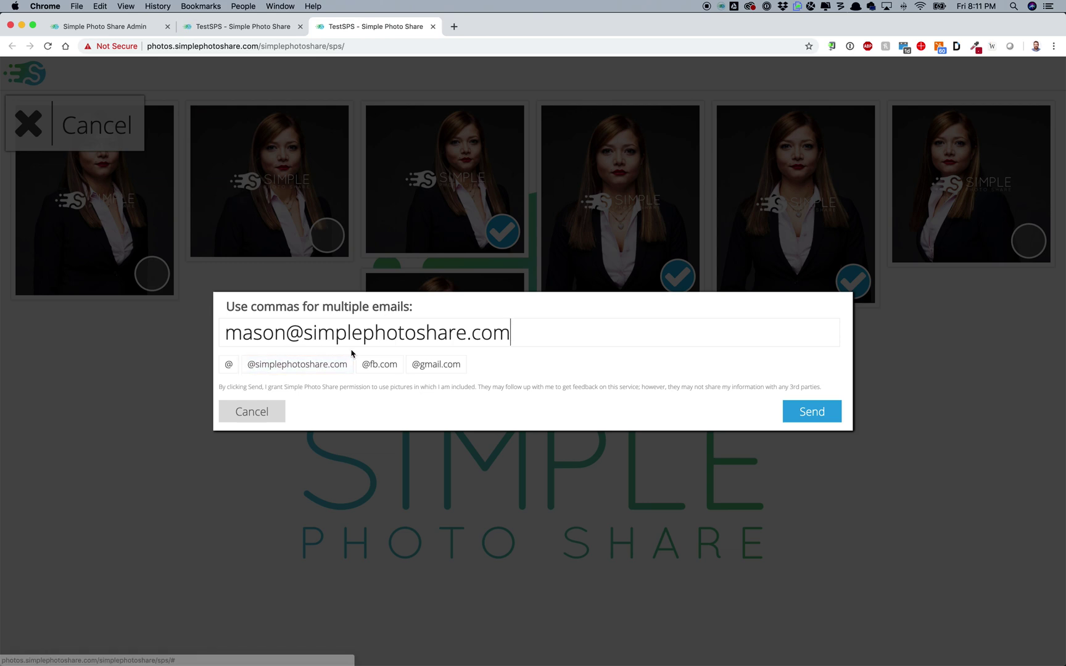
click(817, 412)
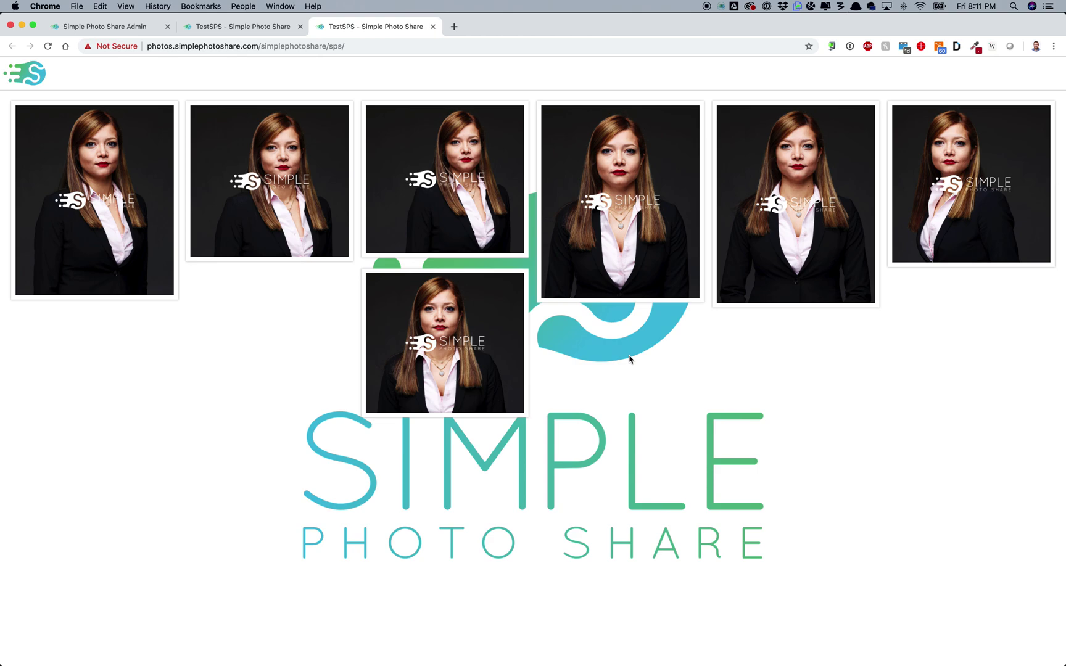
Step: Close the duplicate gallery tab and return to the TestSPS admin settings
mouse_move(500, 222)
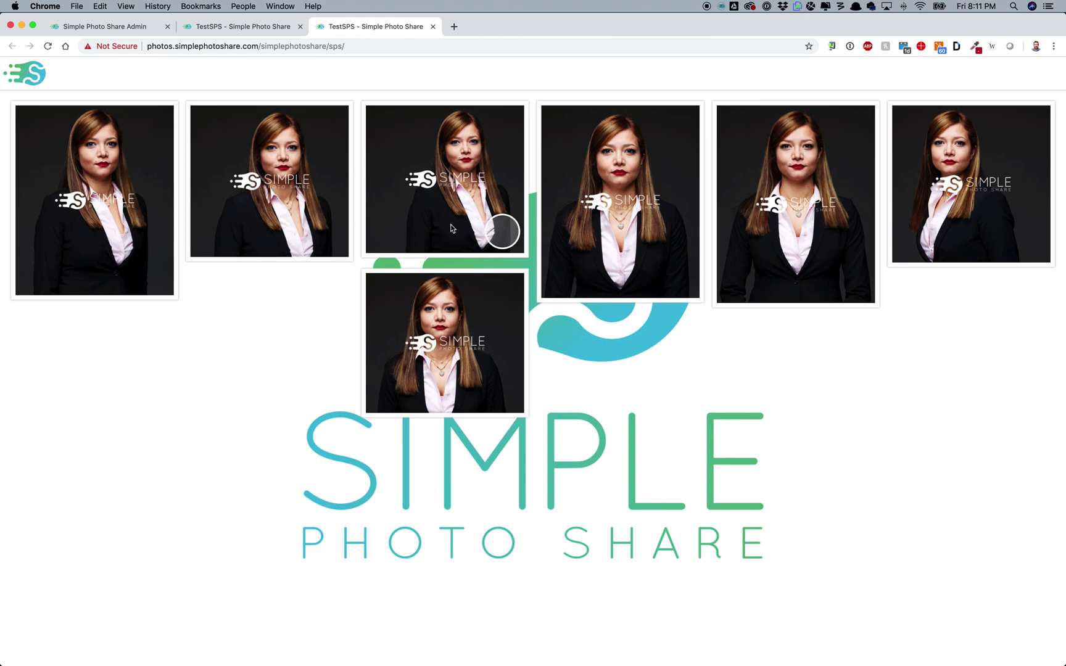
mouse_move(979, 200)
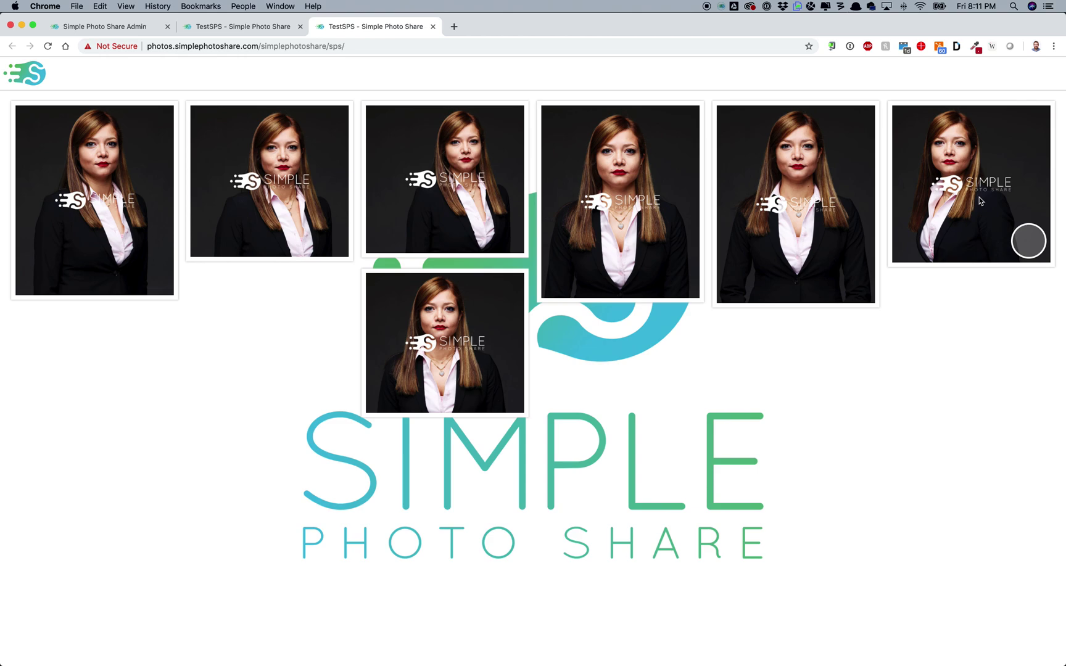
scroll(868, 555, down, 2)
scroll(870, 557, up, 3)
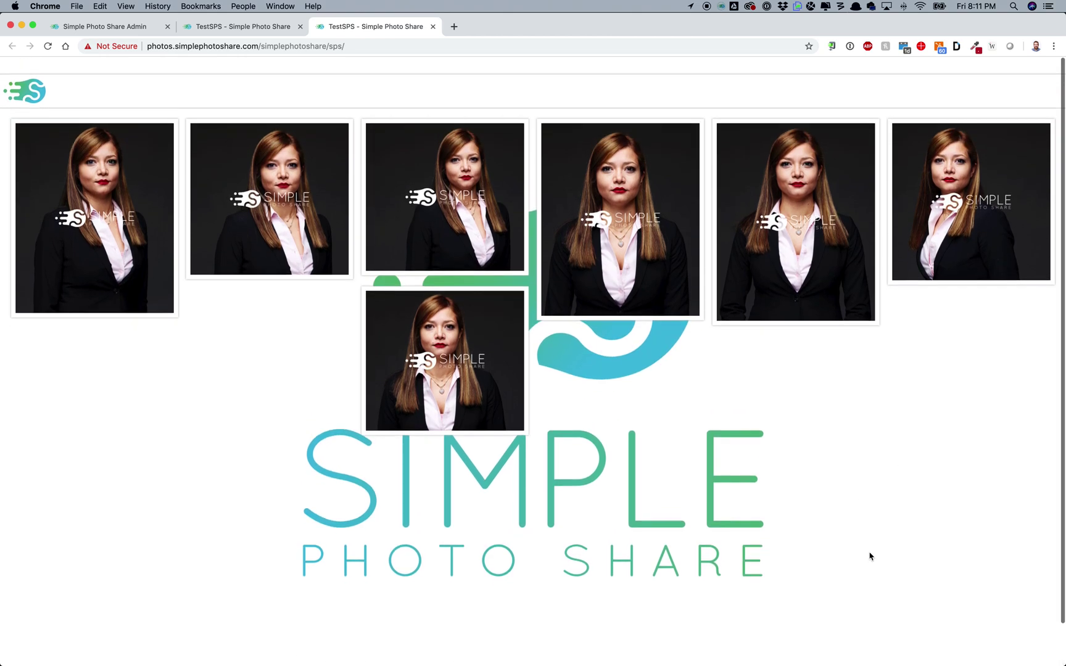
click(247, 28)
click(299, 28)
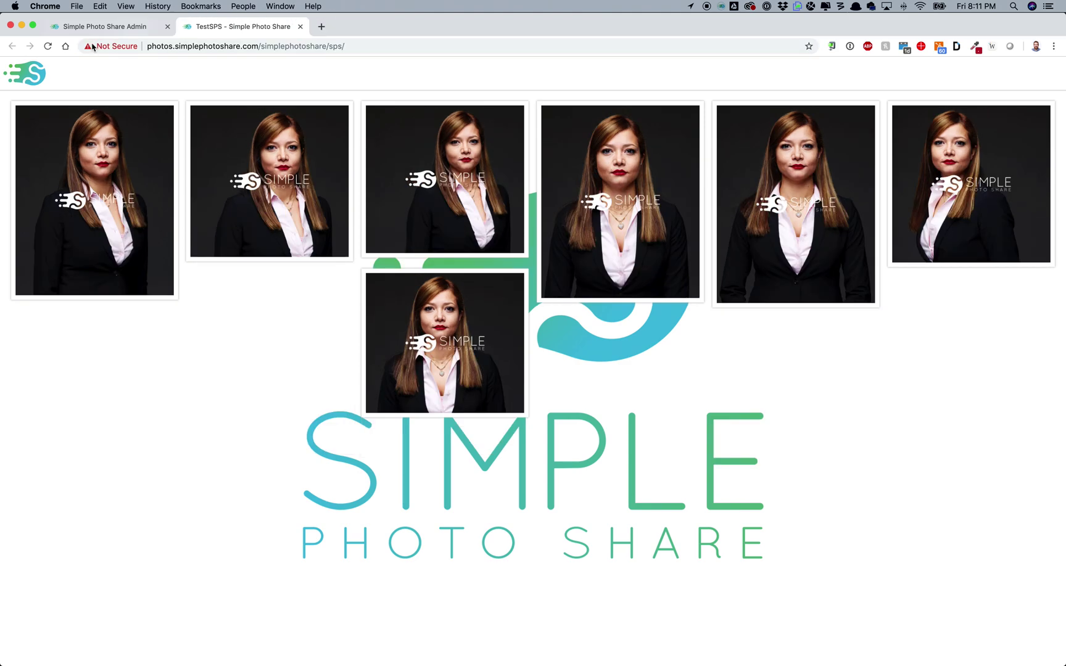
click(97, 29)
Step: Start the TestSPS event LIVE using one credit, then check its online gallery
click(586, 148)
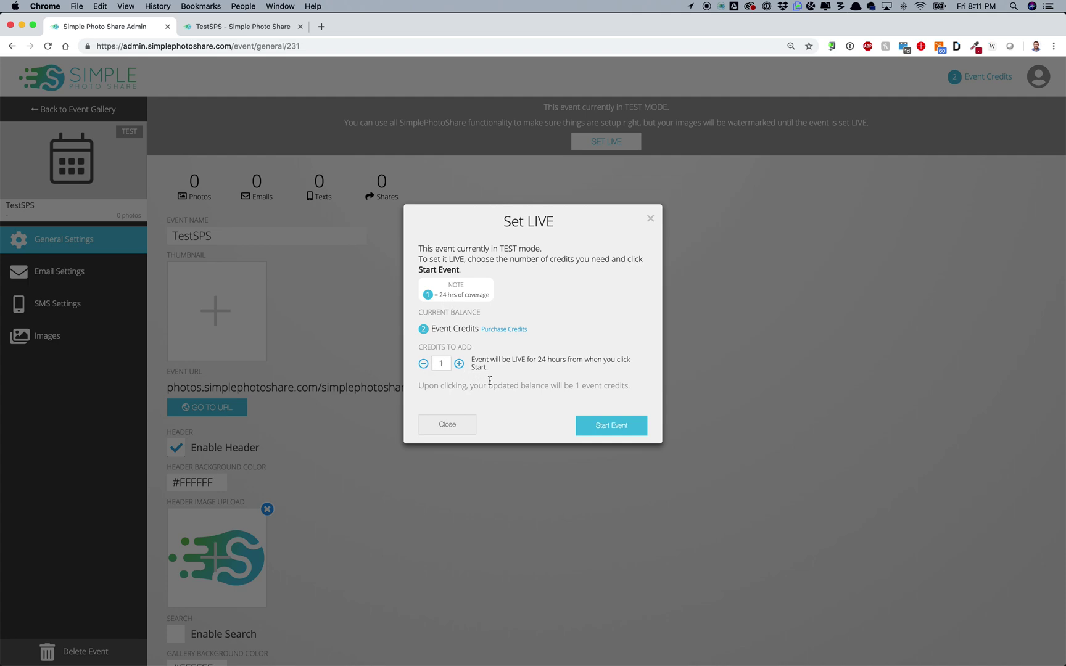
click(596, 425)
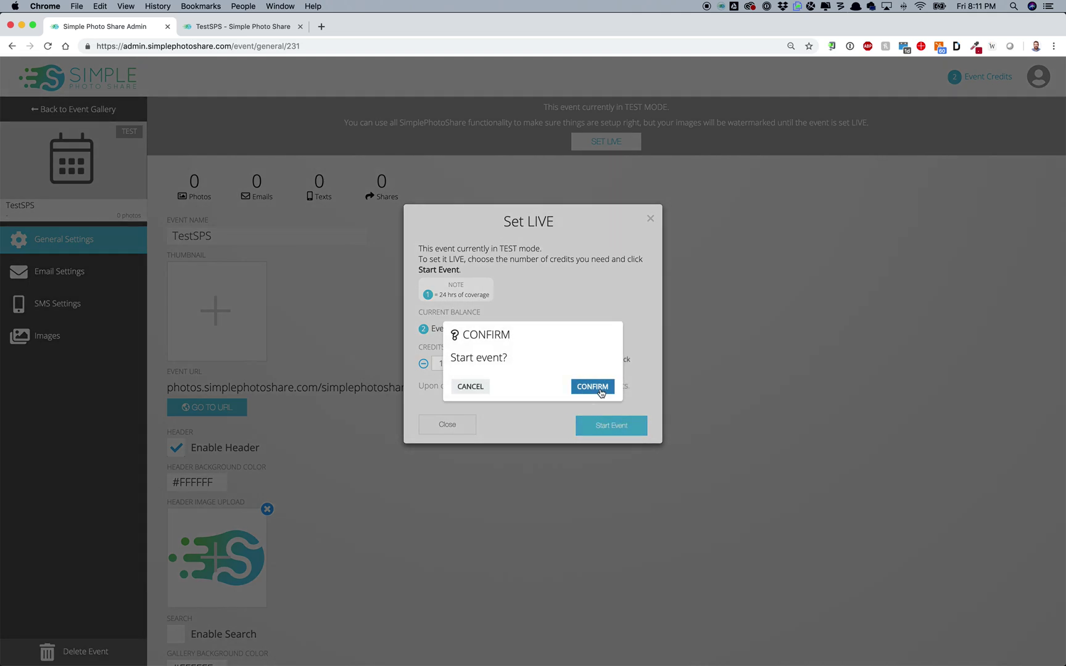
click(594, 387)
click(258, 26)
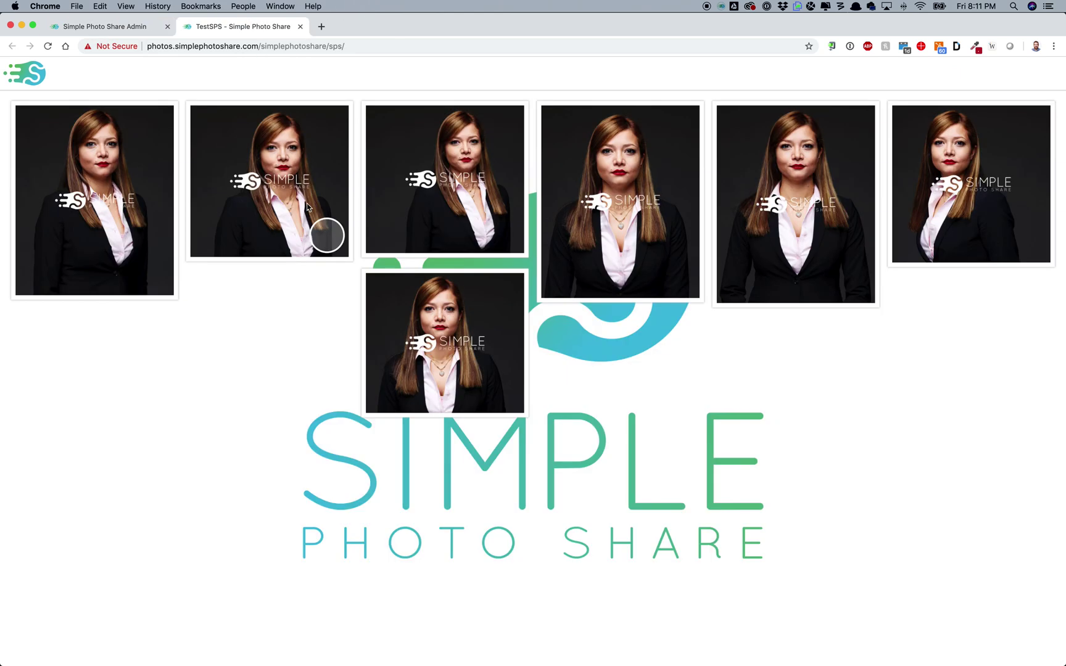
click(127, 26)
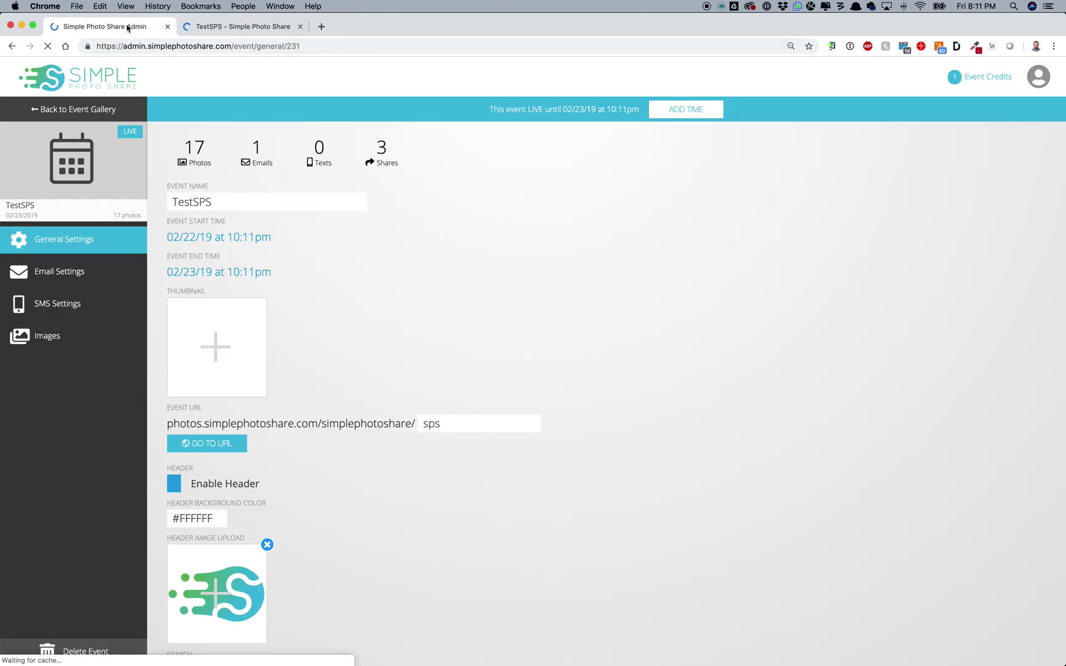
click(253, 29)
click(239, 46)
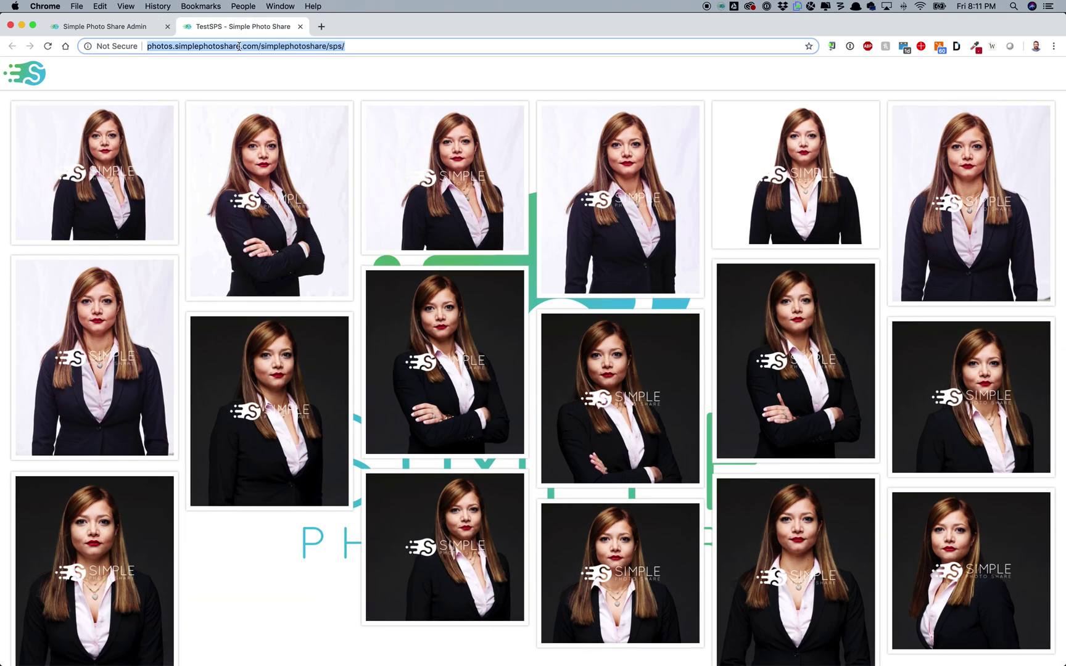
key(Return)
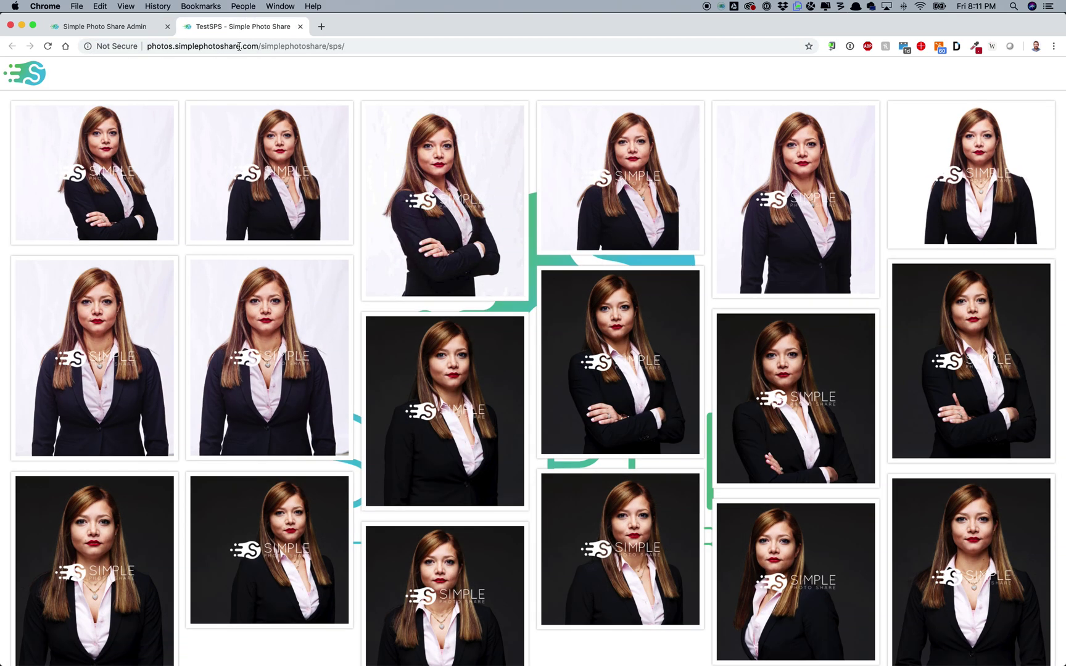
click(82, 27)
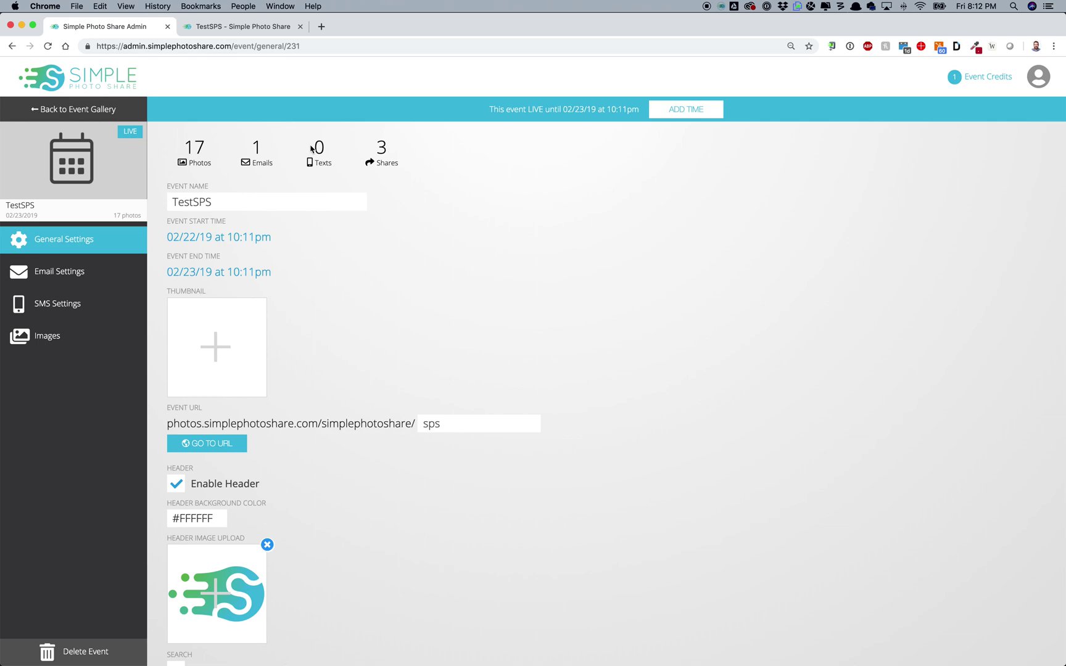
click(269, 26)
click(246, 45)
key(Return)
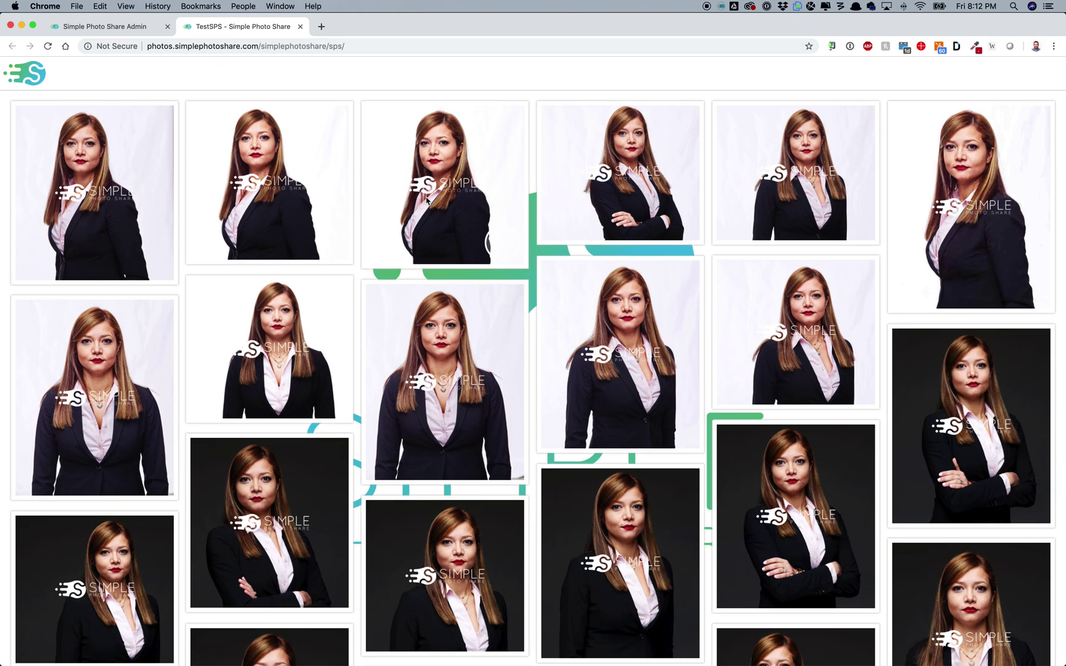
Step: Go back to the TestSPS event's admin settings and open its Images in delete-selection mode
click(150, 29)
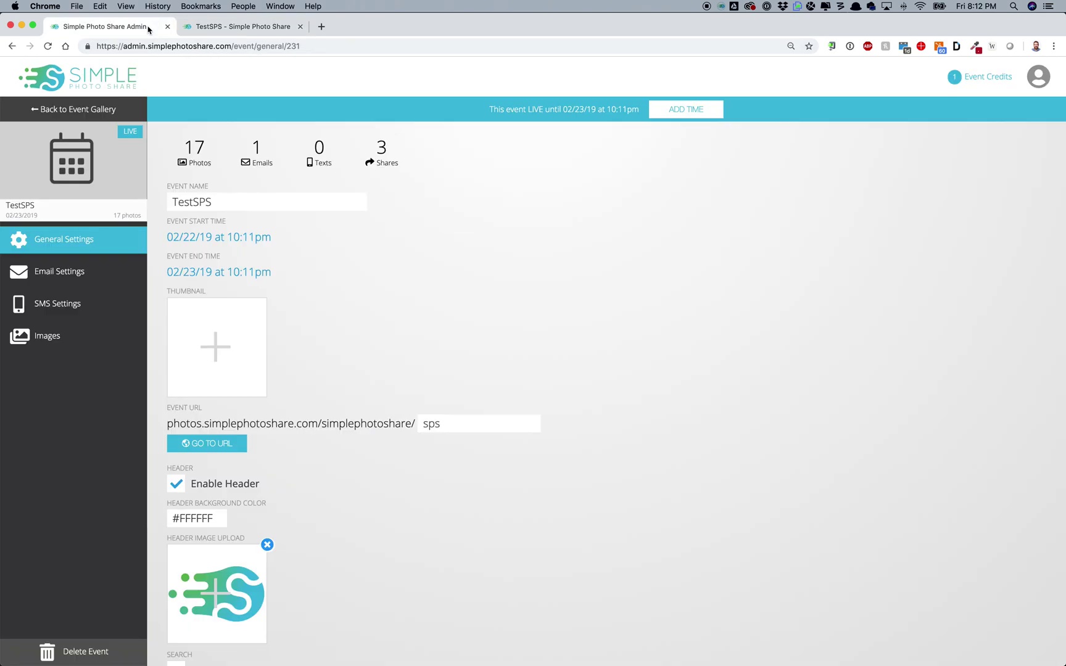
click(74, 345)
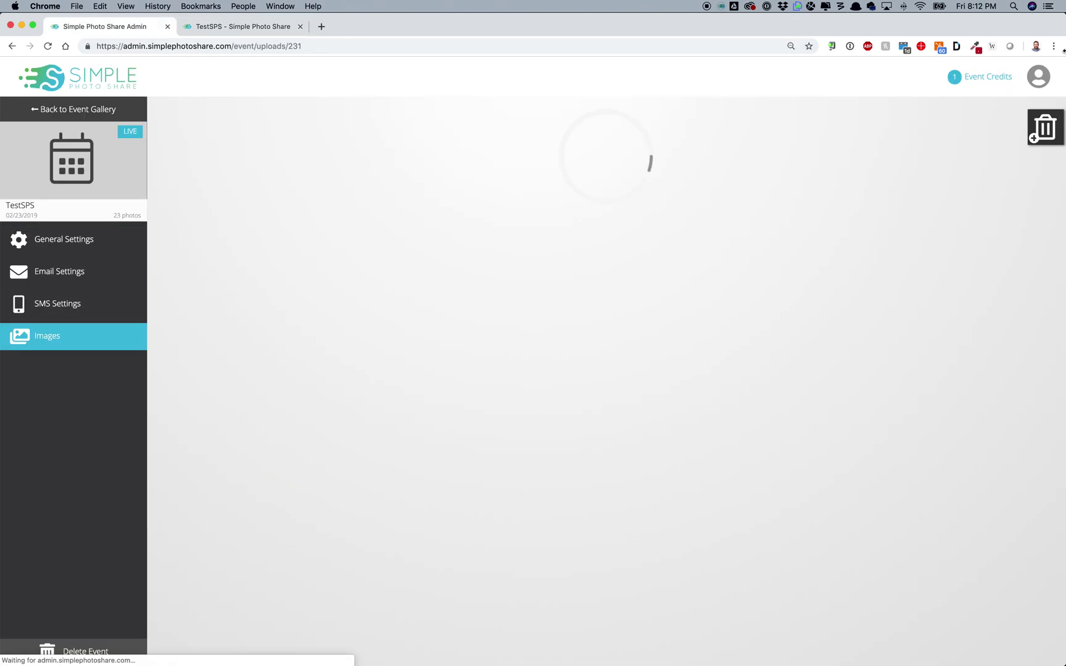
click(1047, 126)
Step: Mark eight portraits across the top, middle and bottom rows and confirm deleting them
click(985, 190)
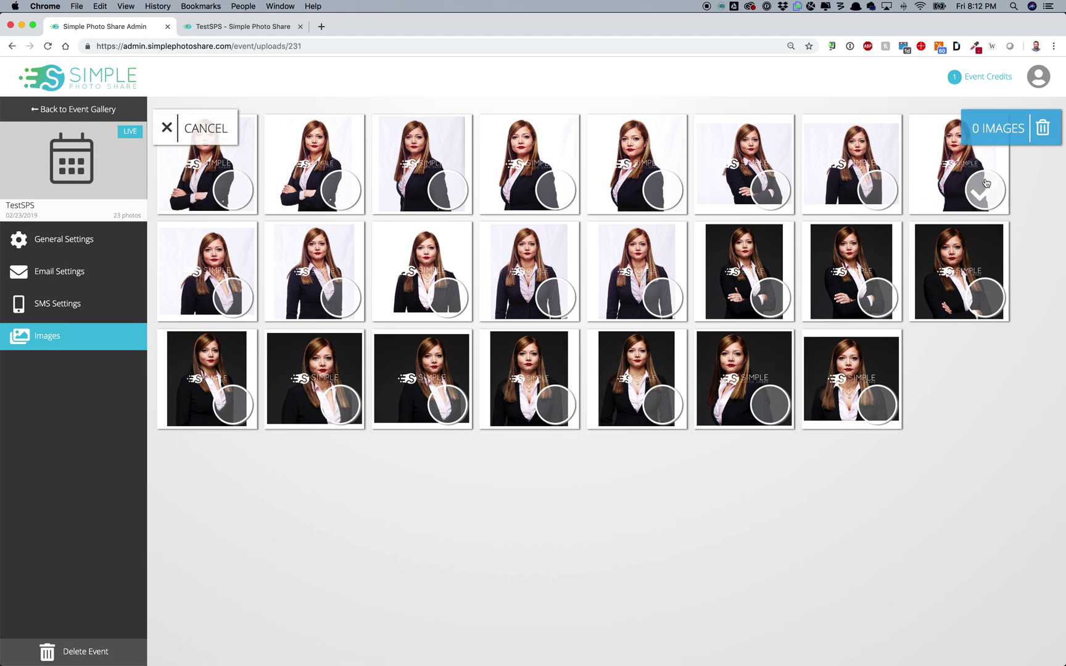
click(877, 190)
click(780, 187)
click(771, 298)
click(895, 301)
click(876, 405)
click(770, 404)
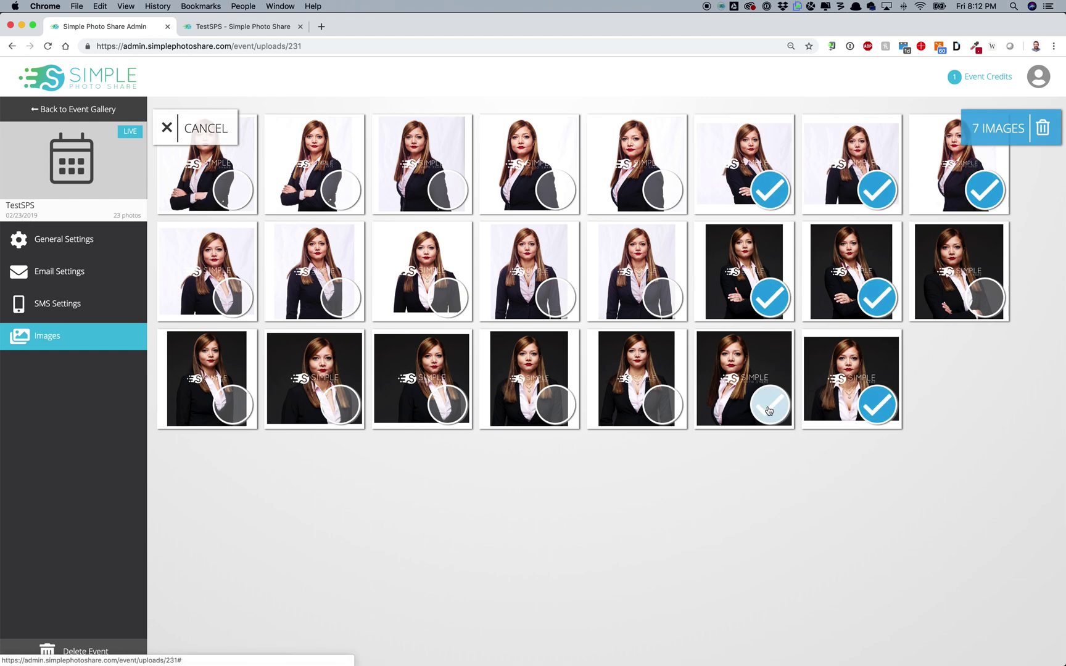
click(981, 290)
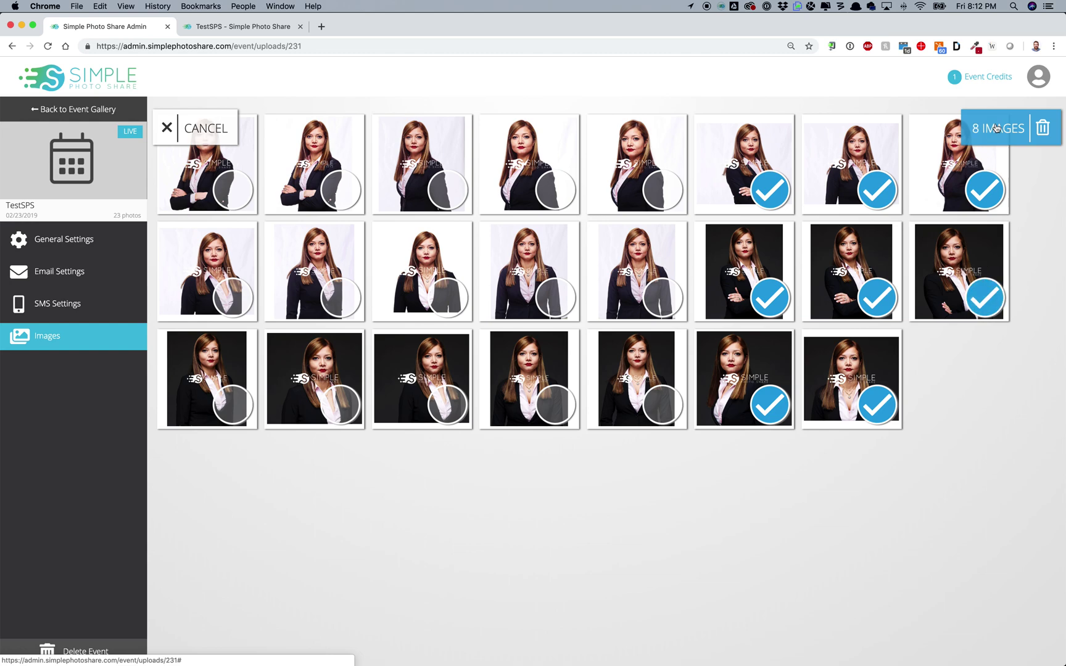
click(996, 128)
click(642, 380)
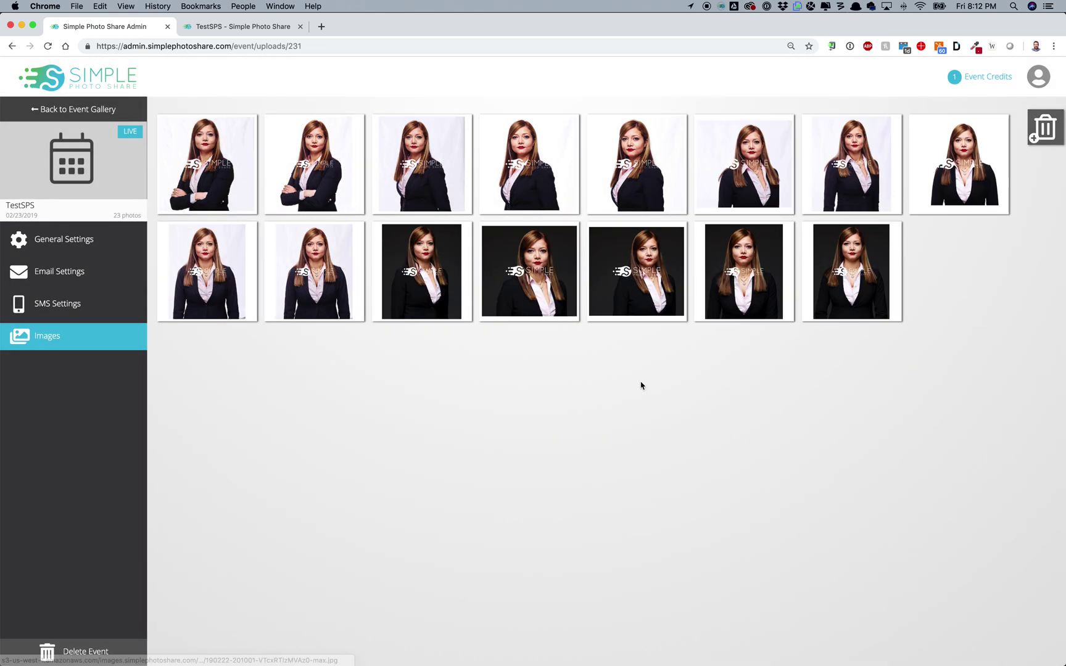